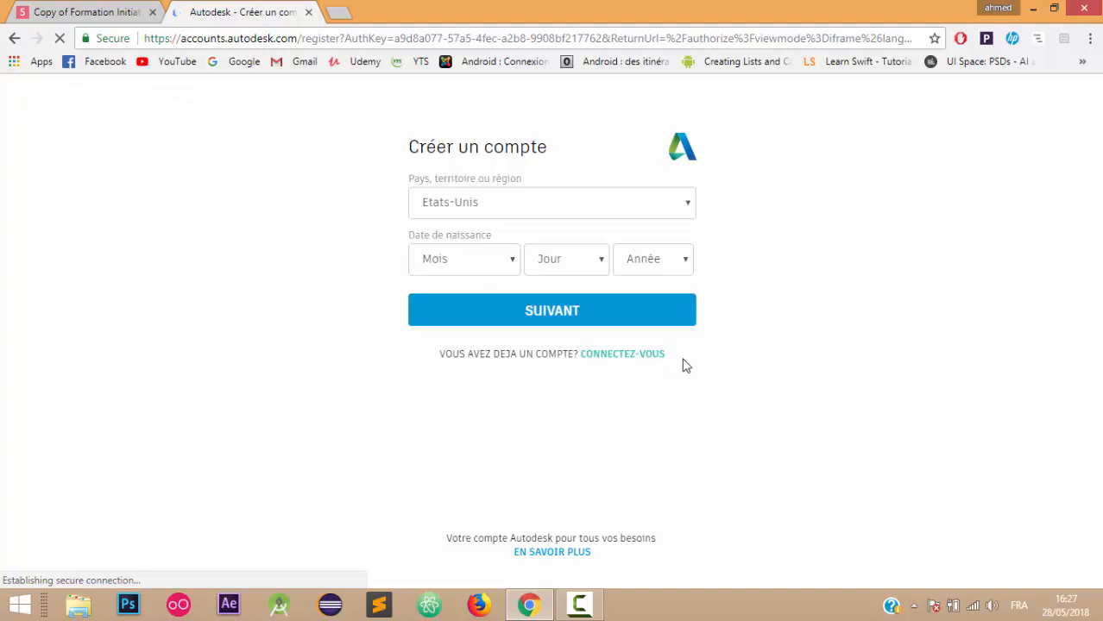
- Sign in to Autodesk Accounts with the account e-mail and password to reach the Tinkercad dashboard
{"action": "left_click", "coordinate": [649, 360]}
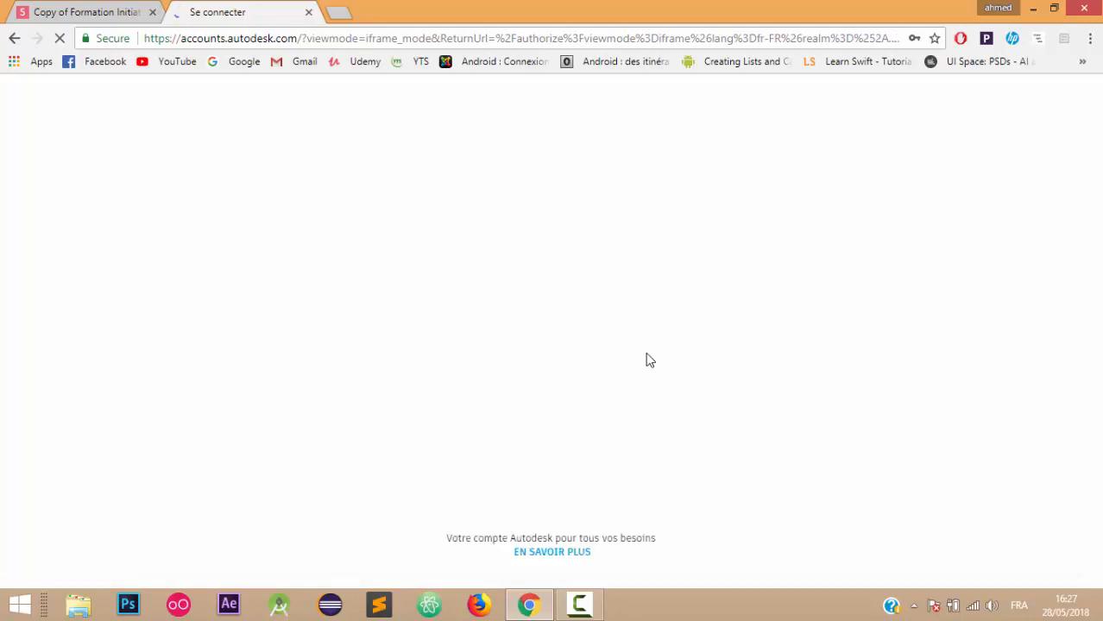
{"action": "left_click", "coordinate": [563, 264]}
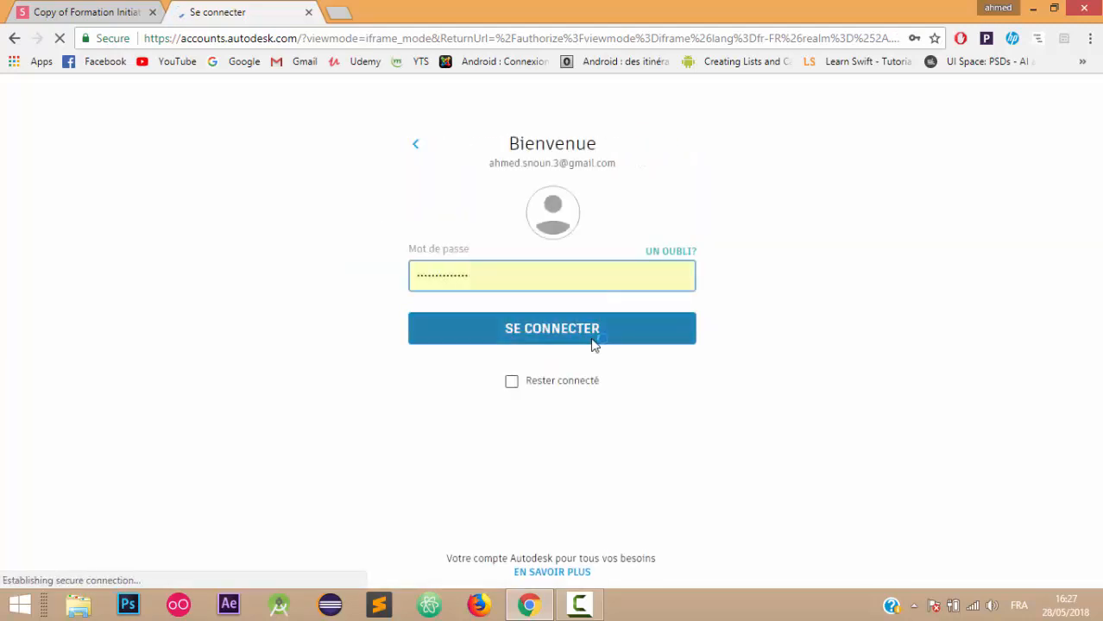
{"action": "left_click", "coordinate": [592, 343]}
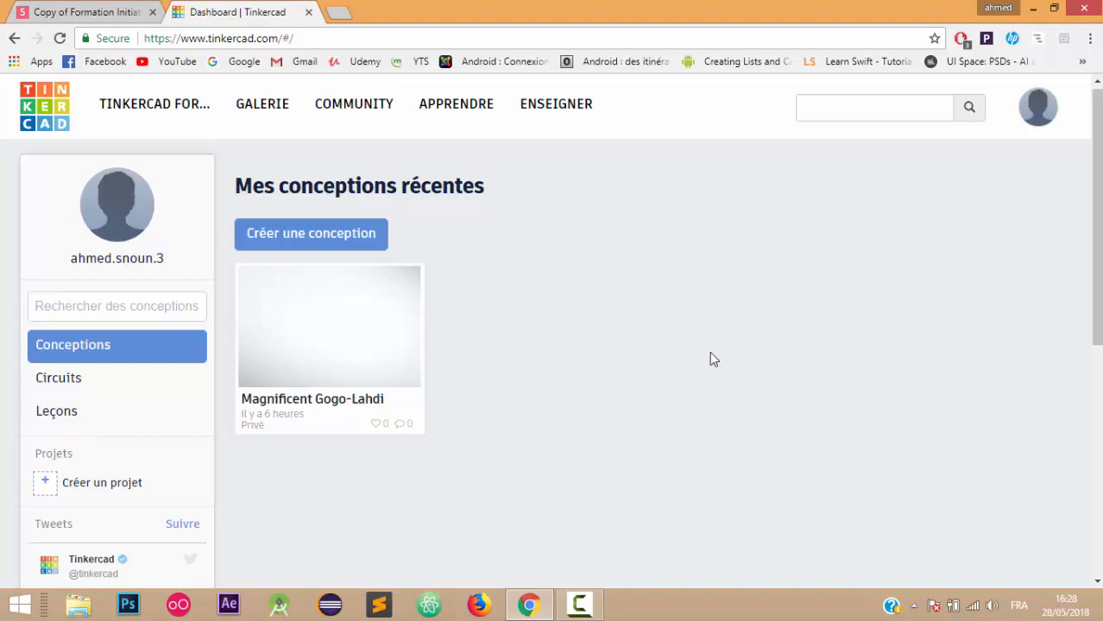
- Create a new circuit from the dashboard's Circuits list, opening 'Amazing Amberis' in the editor
{"action": "left_click", "coordinate": [52, 380]}
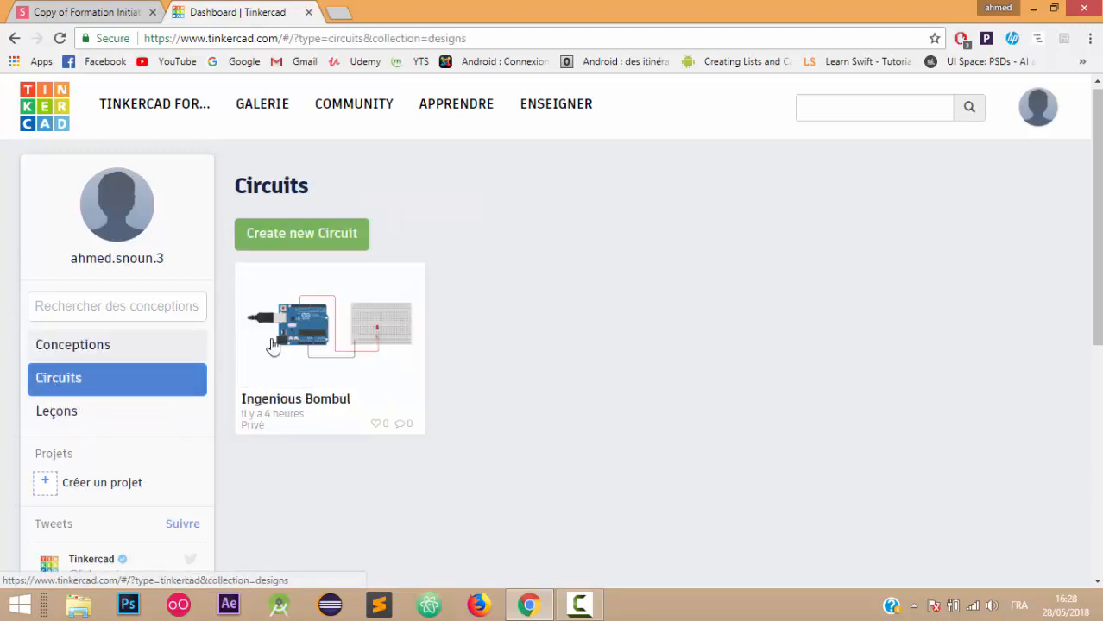
{"action": "left_click", "coordinate": [321, 239]}
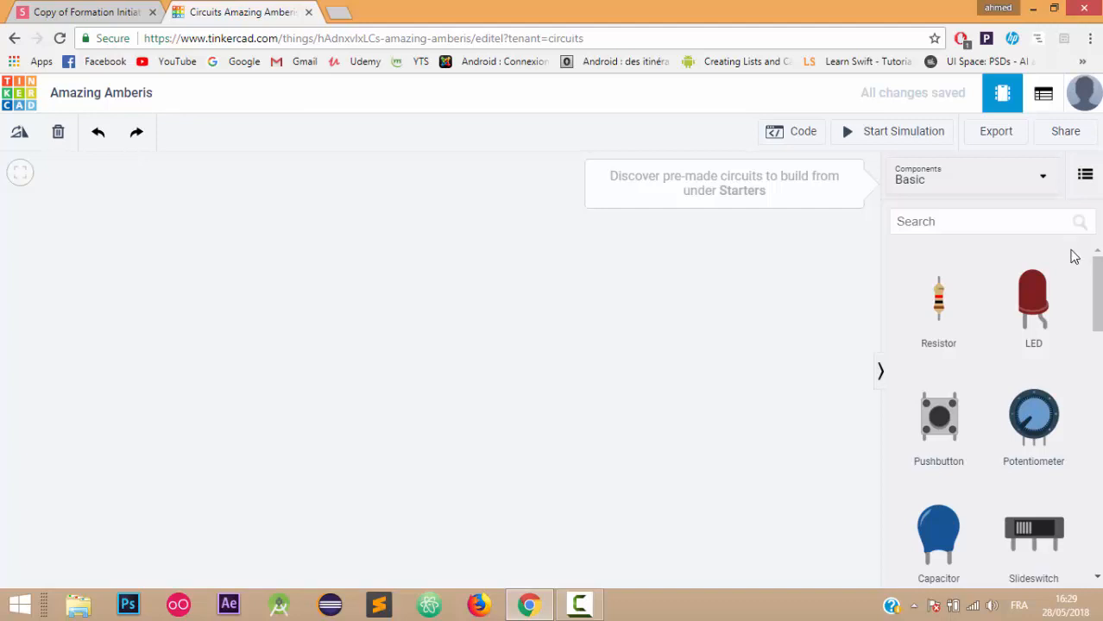
{"action": "left_click", "coordinate": [1038, 184]}
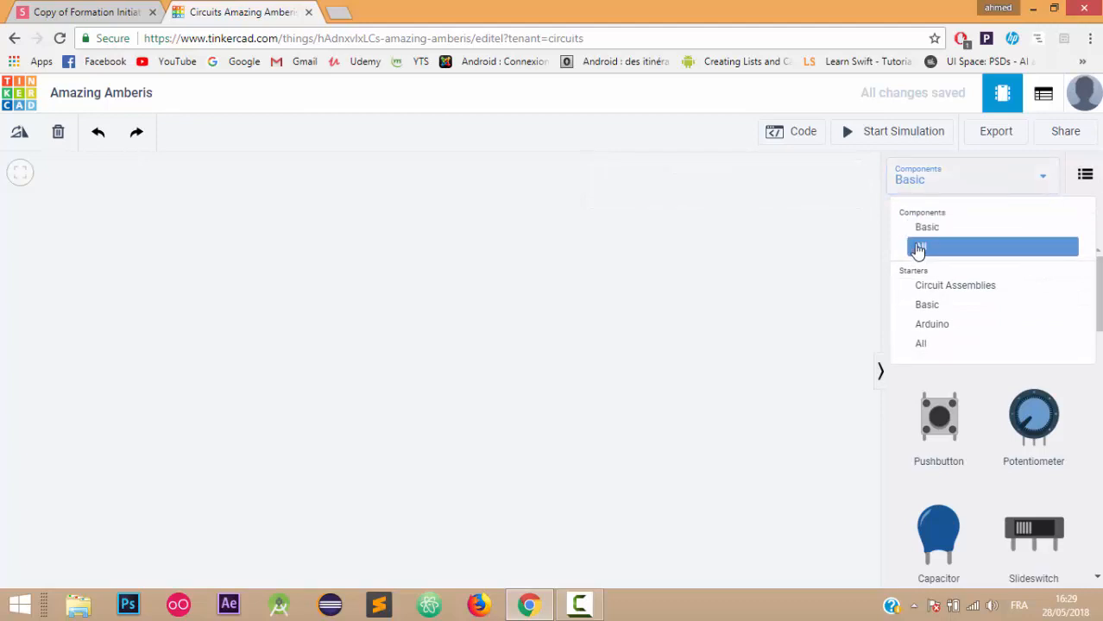
{"action": "left_click", "coordinate": [918, 250]}
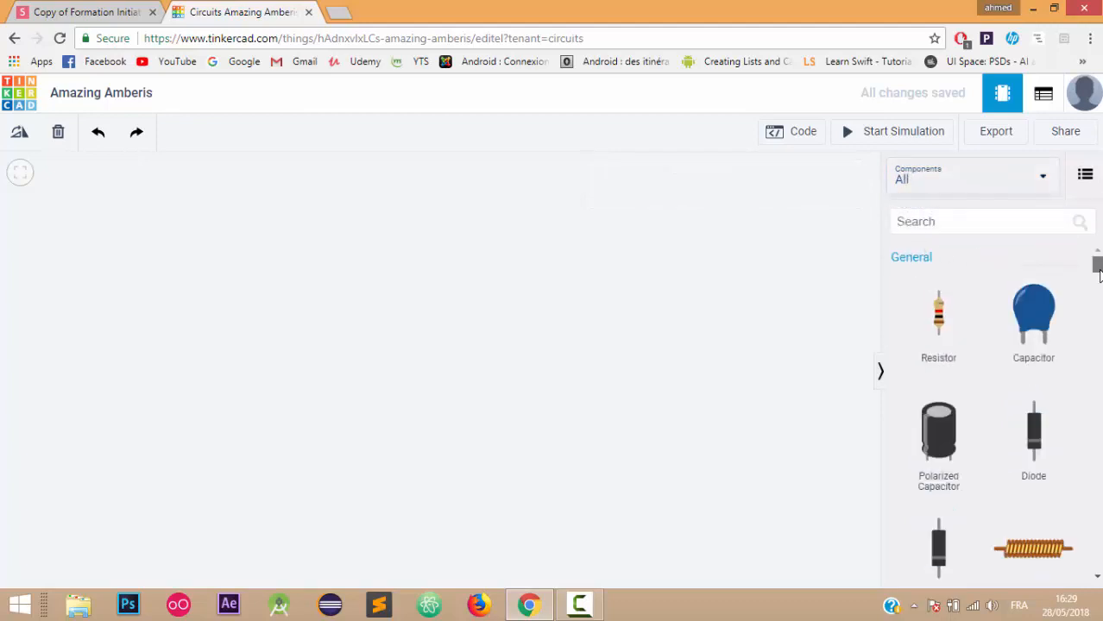
{"action": "mouse_move", "coordinate": [1098, 274]}
{"action": "left_mouse_down"}
{"action": "mouse_move", "coordinate": [1098, 406]}
{"action": "mouse_move", "coordinate": [1098, 259]}
{"action": "left_mouse_up"}
{"action": "left_click", "coordinate": [1036, 181]}
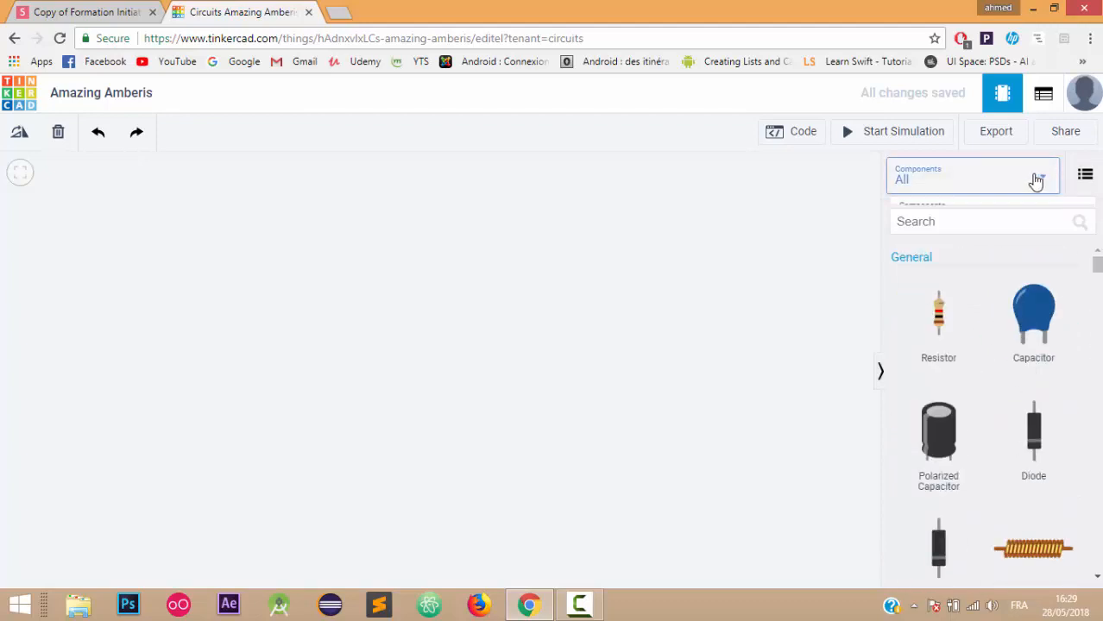
{"action": "left_click", "coordinate": [942, 230]}
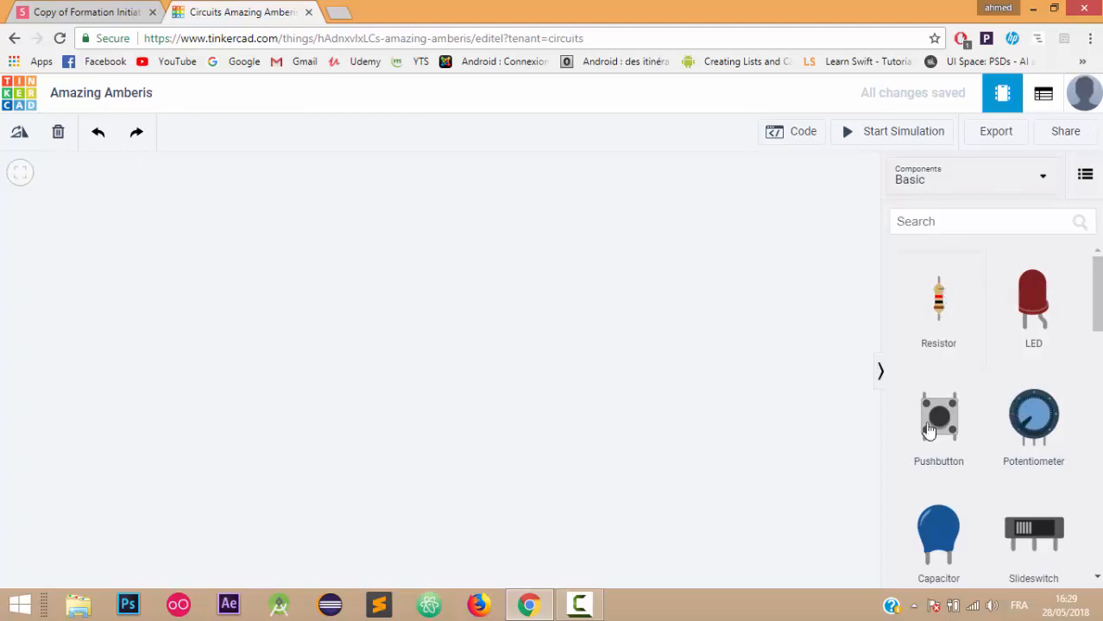
- Scroll the Basic components panel to bring the Arduino Uno R3 and Breadboard Small tiles into view
{"action": "left_click_drag", "start_coordinate": [1094, 304], "coordinate": [1094, 414]}
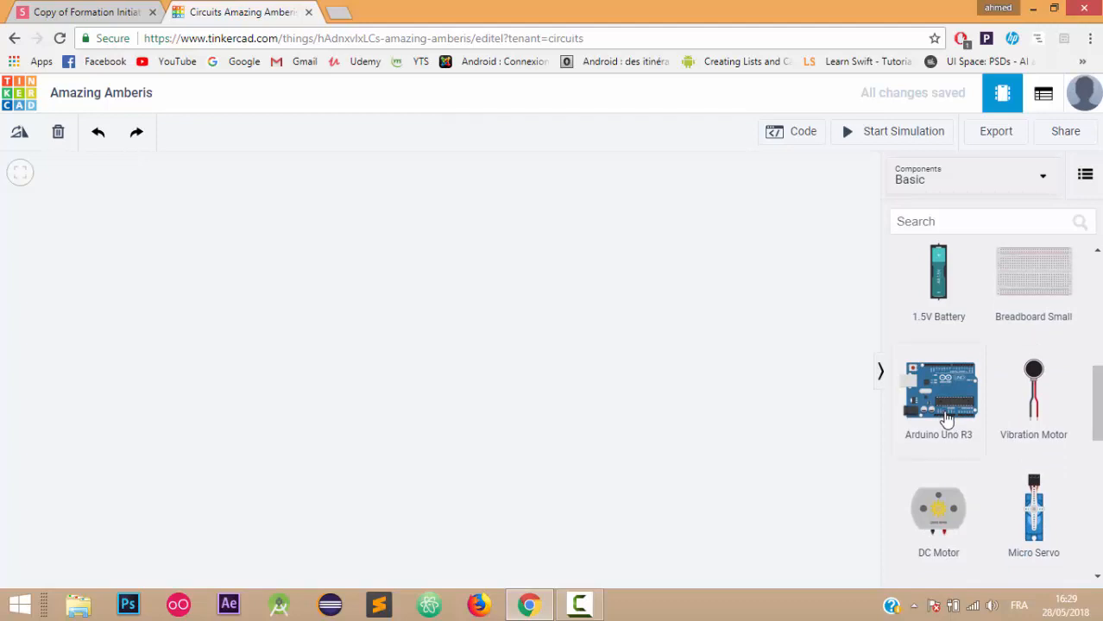
{"action": "left_click_drag", "start_coordinate": [1093, 409], "coordinate": [1099, 508]}
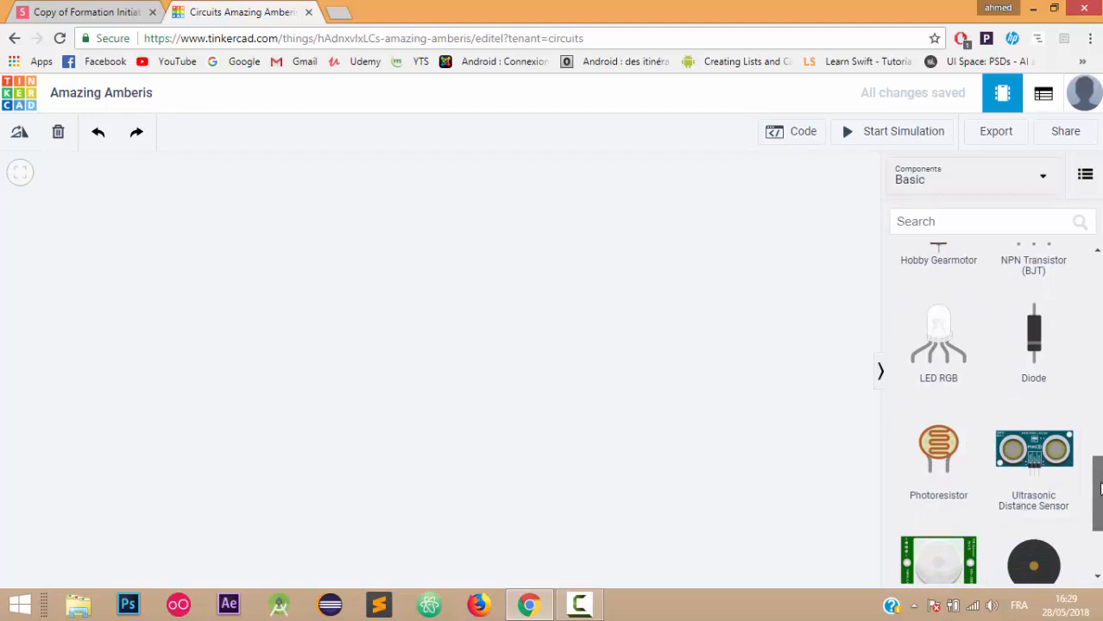
{"action": "scroll", "coordinate": [1099, 485], "scroll_direction": "up", "scroll_amount": 3}
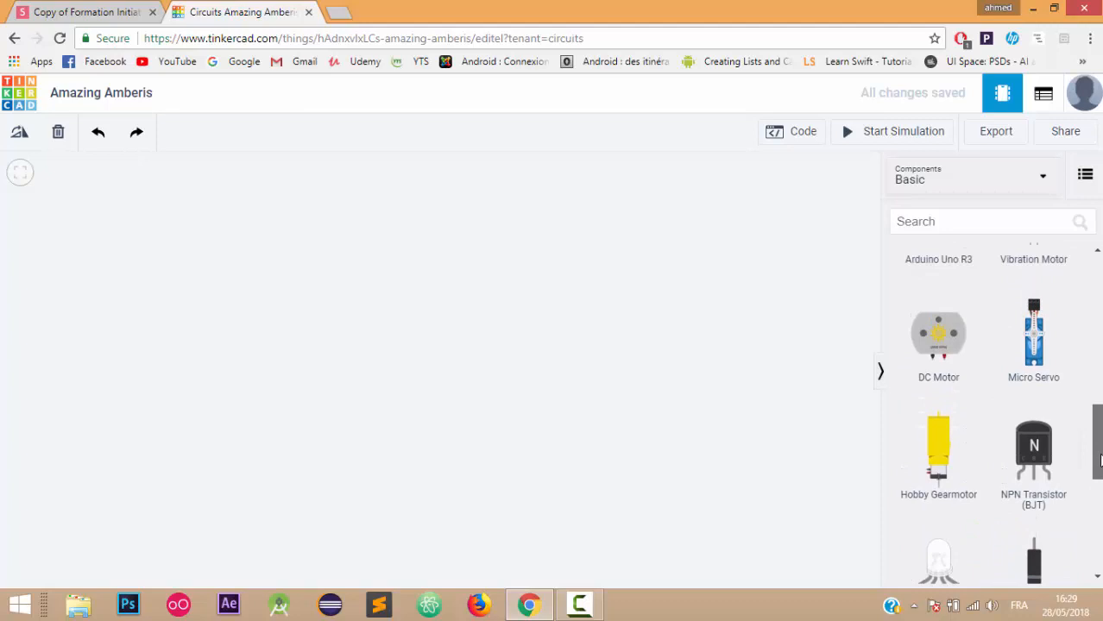
{"action": "scroll", "coordinate": [1099, 462], "scroll_direction": "up", "scroll_amount": 3}
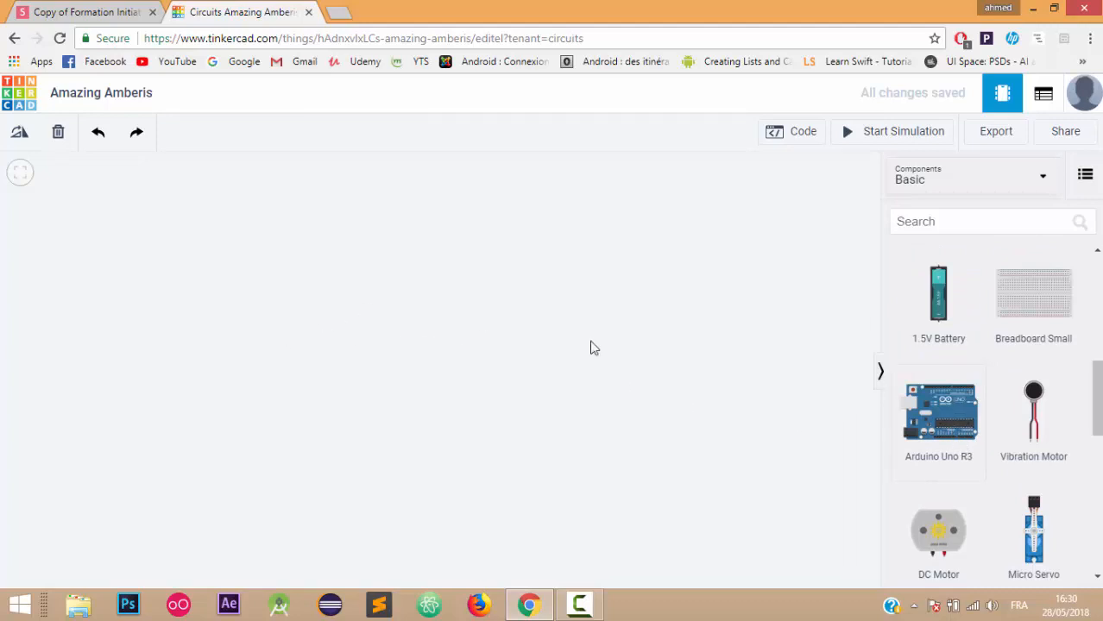
- Place an Arduino Uno R3 on the canvas with a Breadboard Small to its right
{"action": "left_click", "coordinate": [911, 449]}
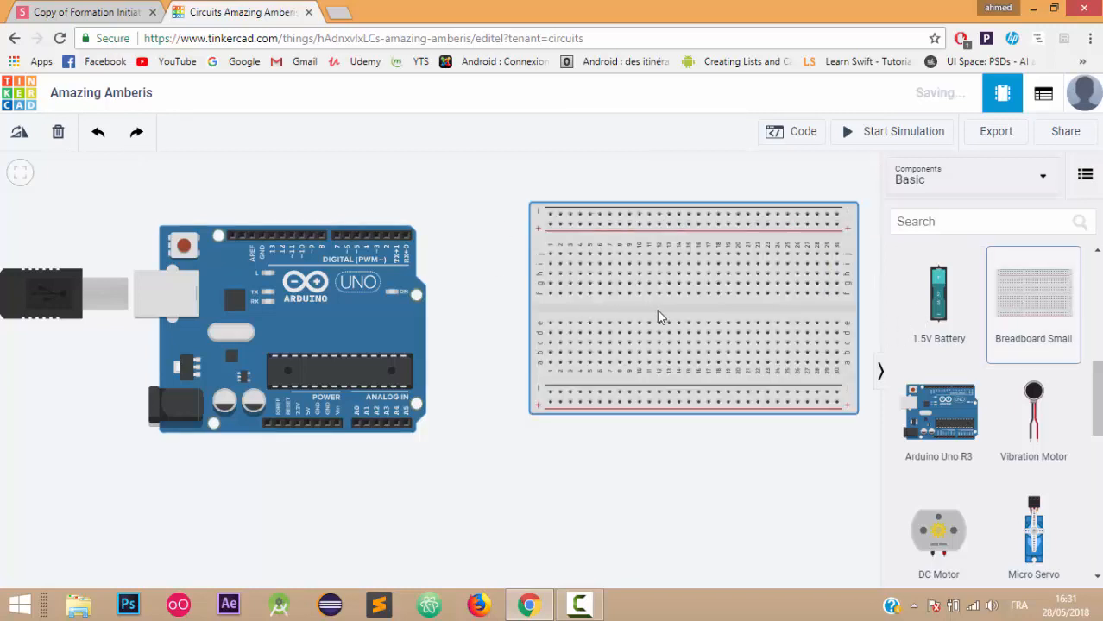
{"action": "left_click_drag", "start_coordinate": [658, 317], "coordinate": [632, 337]}
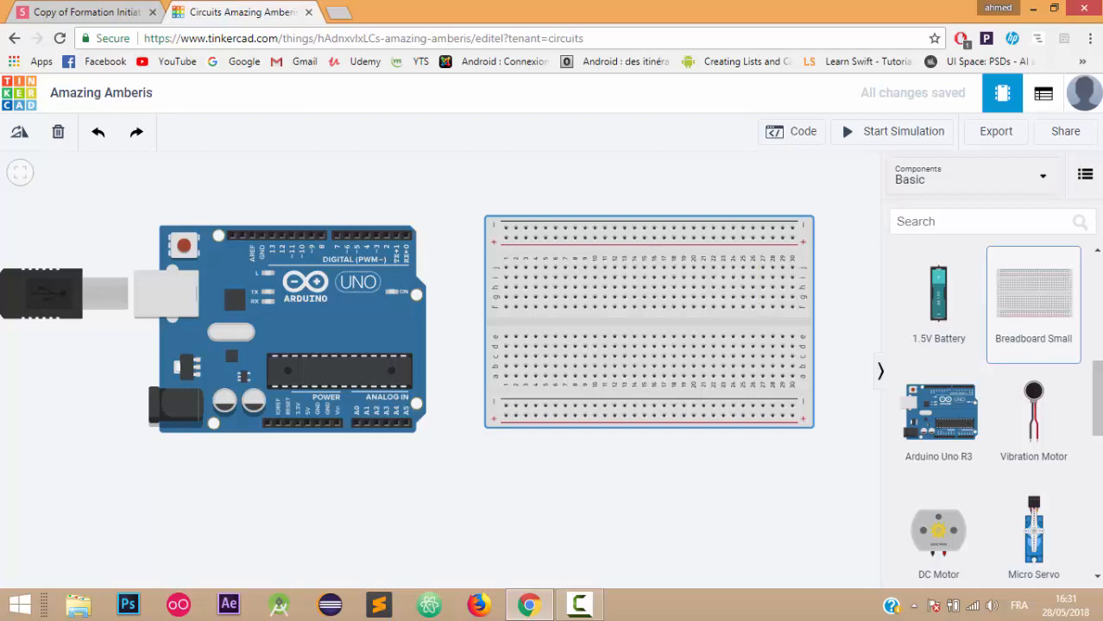
- Plug a red LED into the lower half of the breadboard, shifted one column right
{"action": "left_click_drag", "start_coordinate": [1097, 373], "coordinate": [1098, 271]}
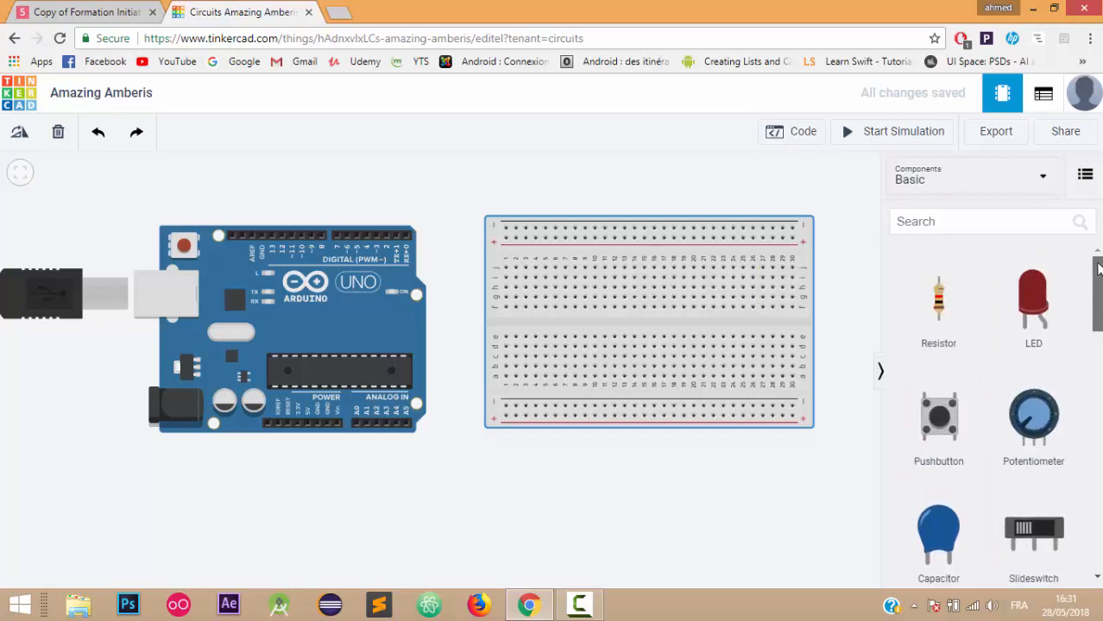
{"action": "left_click", "coordinate": [1038, 310]}
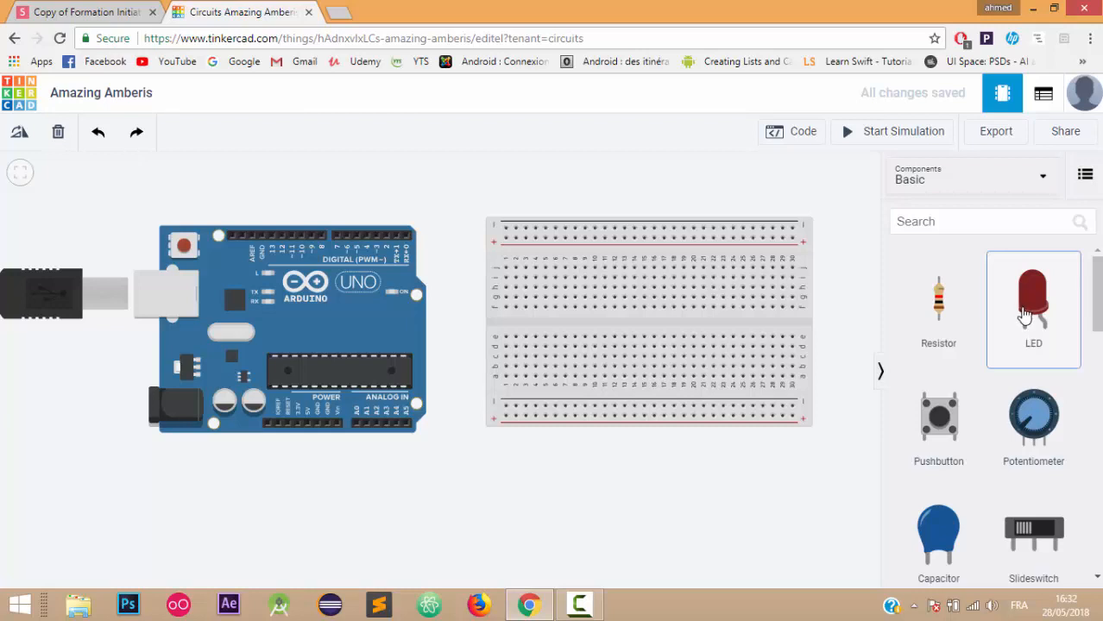
{"action": "left_click_drag", "start_coordinate": [1020, 315], "coordinate": [838, 319]}
{"action": "left_click_drag", "start_coordinate": [687, 363], "coordinate": [651, 362]}
{"action": "left_click_drag", "start_coordinate": [746, 437], "coordinate": [661, 362]}
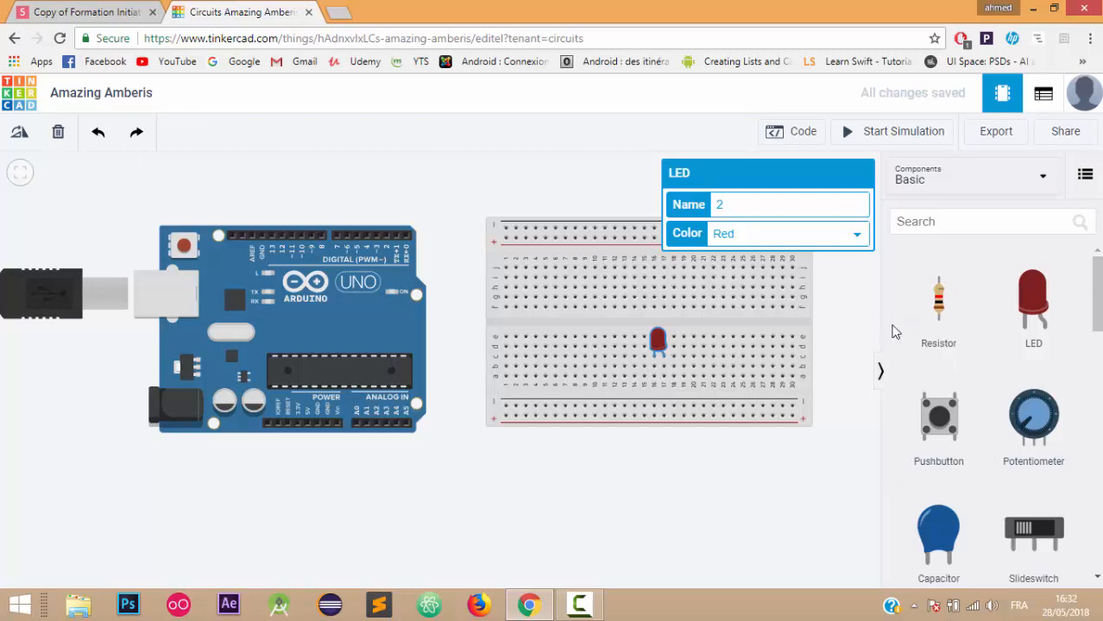
- Put a 1 kΩ resistor under the LED leg and begin a wire at the bottom rail's left hole
{"action": "left_click_drag", "start_coordinate": [906, 324], "coordinate": [660, 395]}
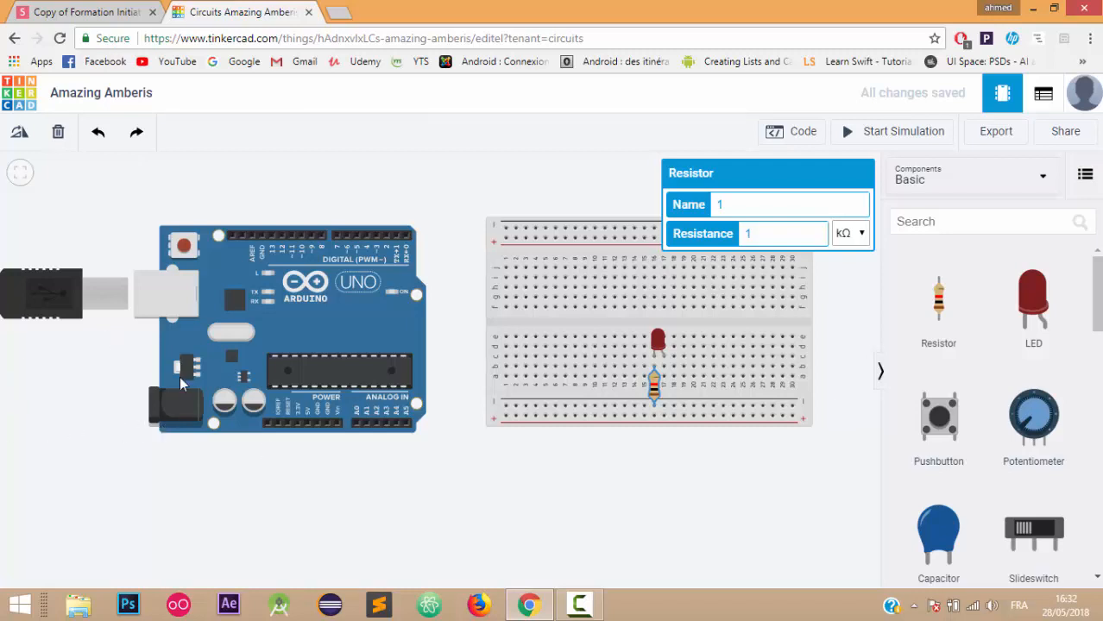
{"action": "left_click", "coordinate": [506, 409]}
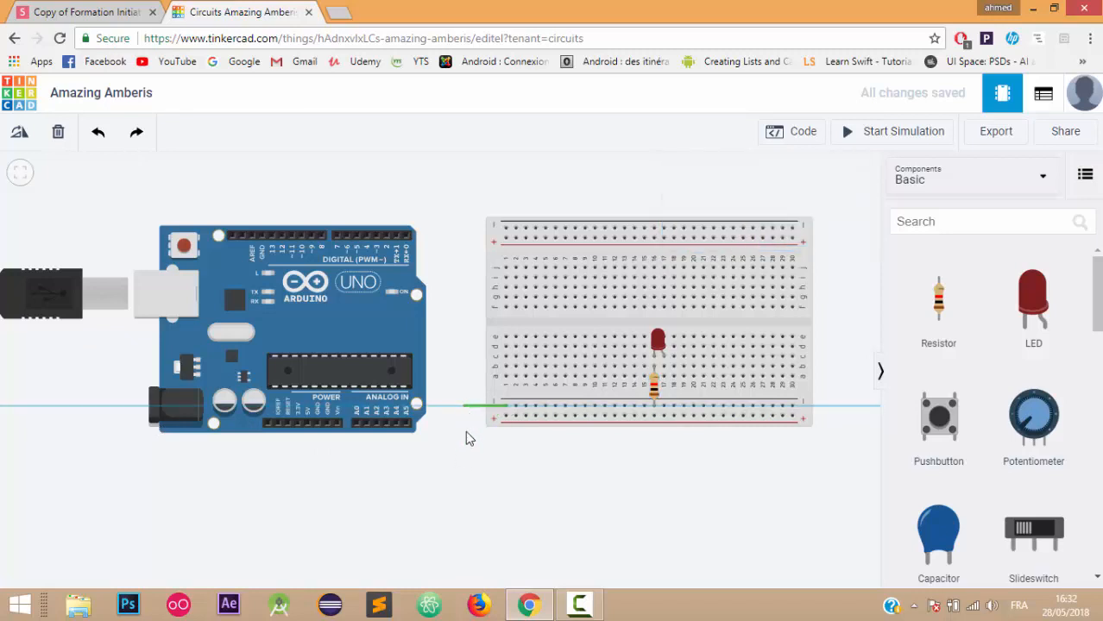
- Route the wire from the bottom rail beneath both boards to the Arduino GND pin
{"action": "left_click", "coordinate": [506, 499]}
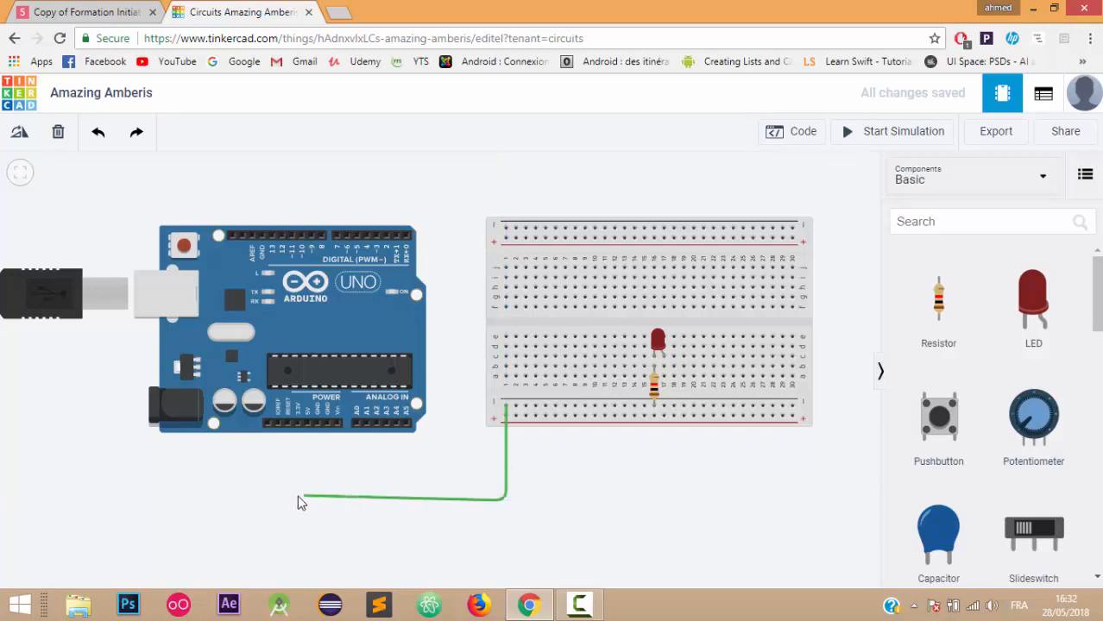
{"action": "left_click", "coordinate": [320, 499]}
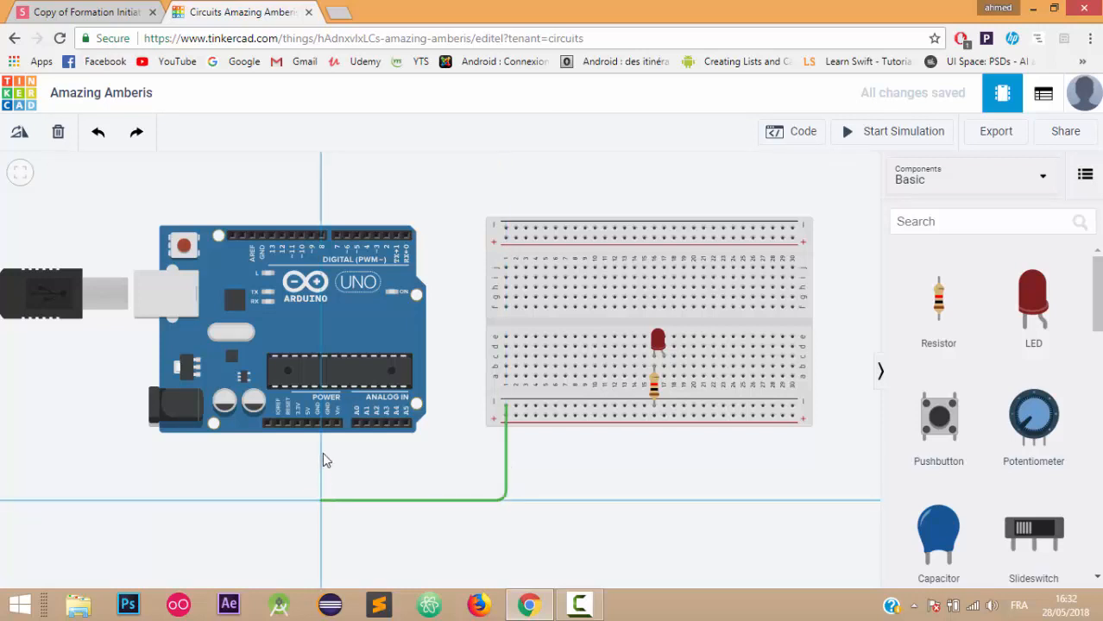
{"action": "left_click", "coordinate": [327, 424]}
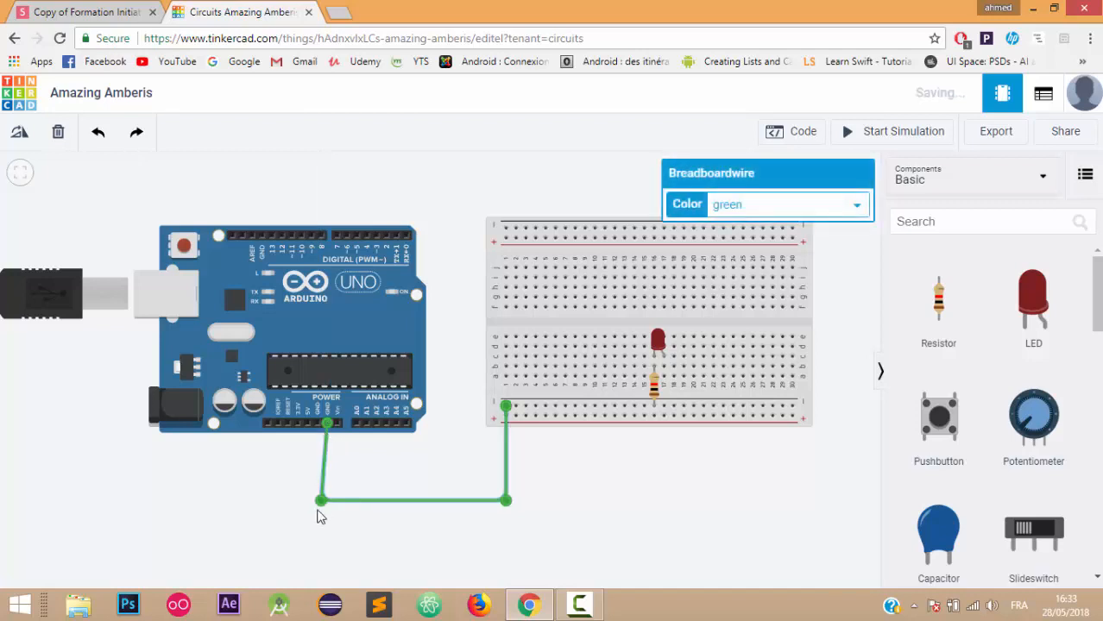
{"action": "left_click_drag", "start_coordinate": [320, 501], "coordinate": [327, 501]}
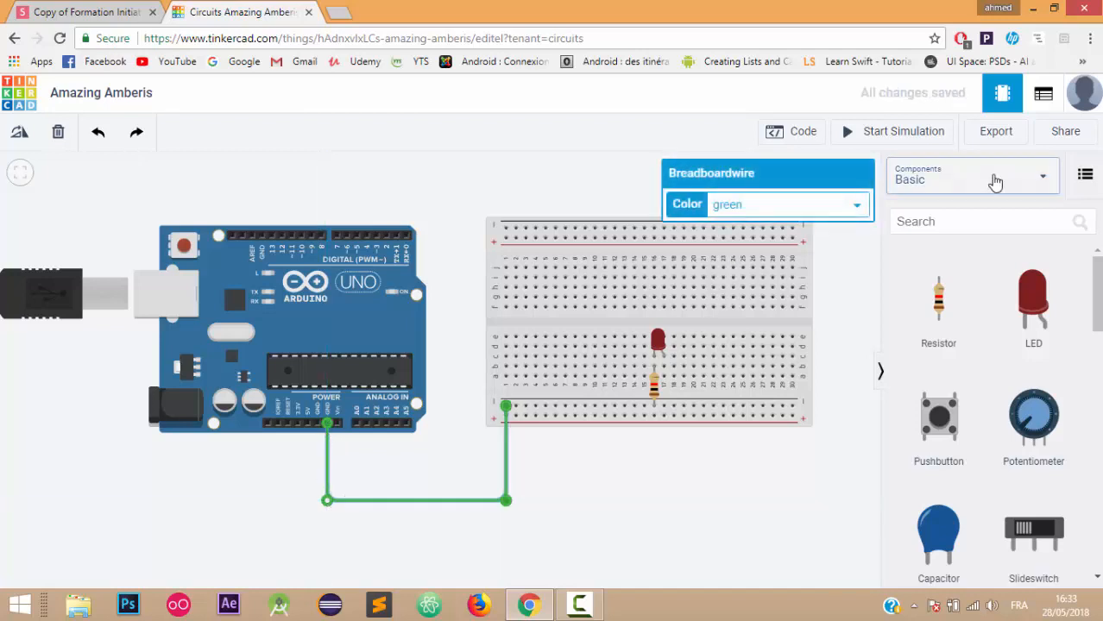
- Color the ground wire black, then select the breadboard hole beside the resistor
{"action": "left_click", "coordinate": [857, 208]}
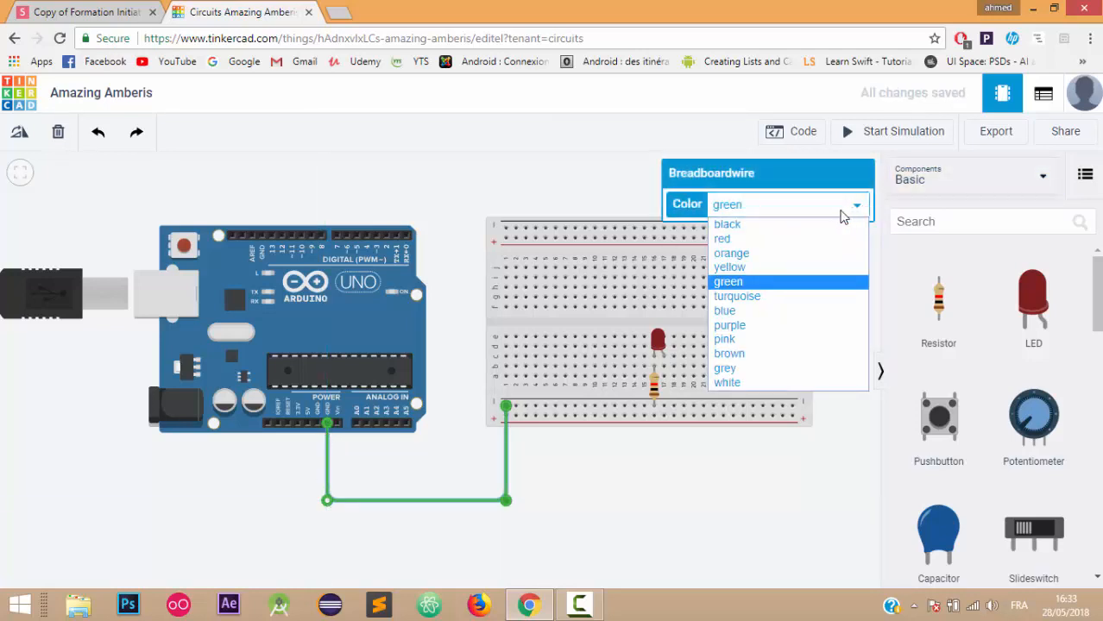
{"action": "left_click", "coordinate": [745, 226]}
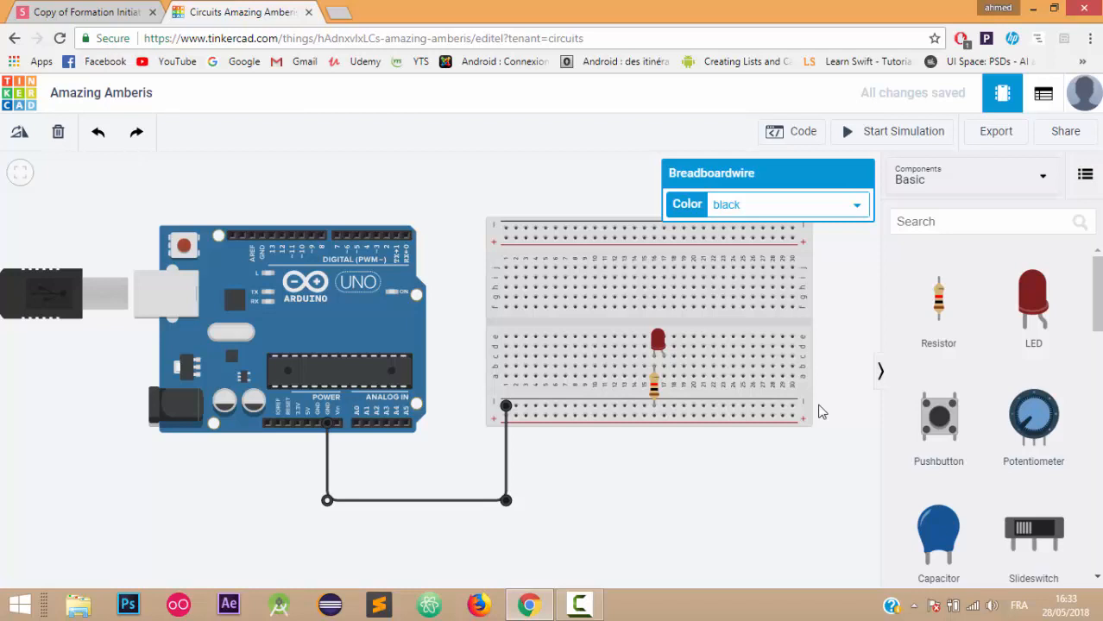
{"action": "left_click", "coordinate": [663, 372]}
- Run a red wire from the resistor's row around the boards to Arduino pin D13
{"action": "left_click", "coordinate": [663, 376]}
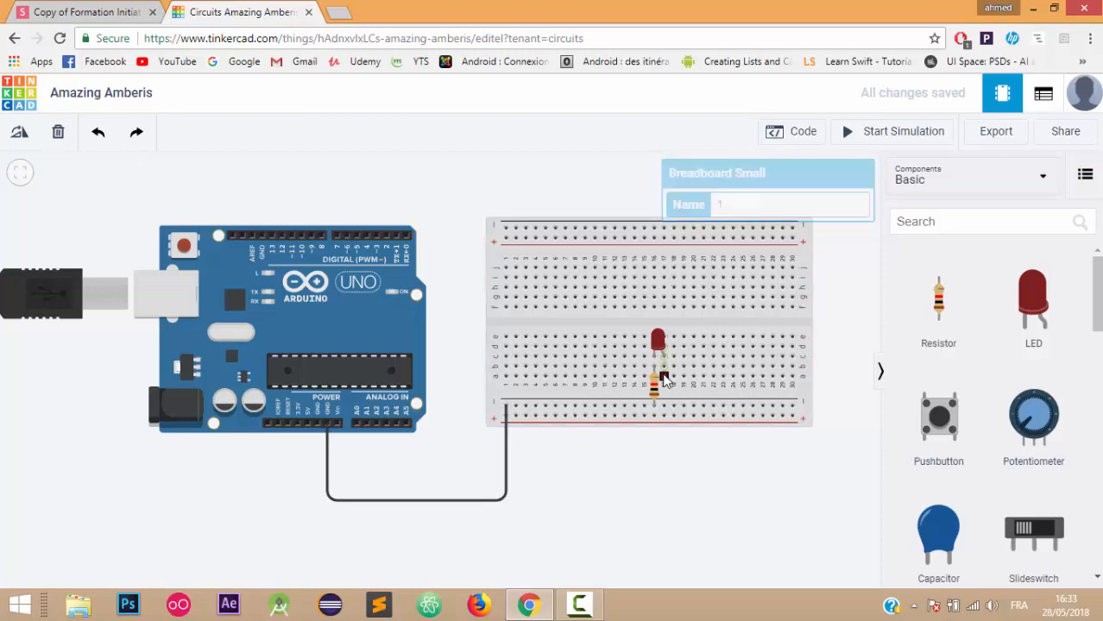
{"action": "left_click", "coordinate": [664, 465]}
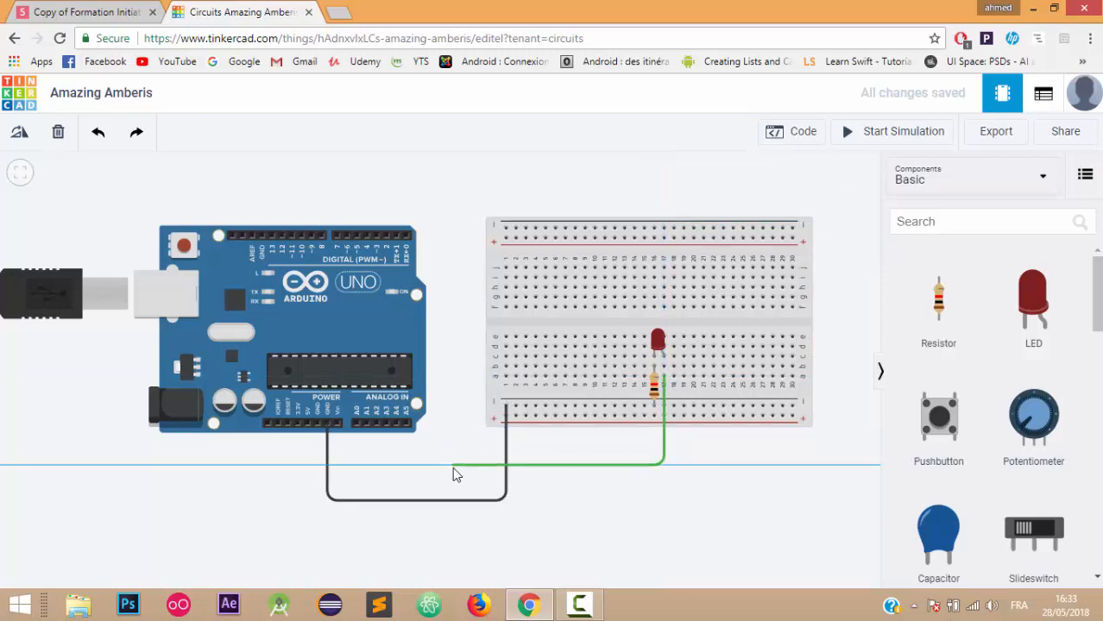
{"action": "left_click", "coordinate": [452, 467]}
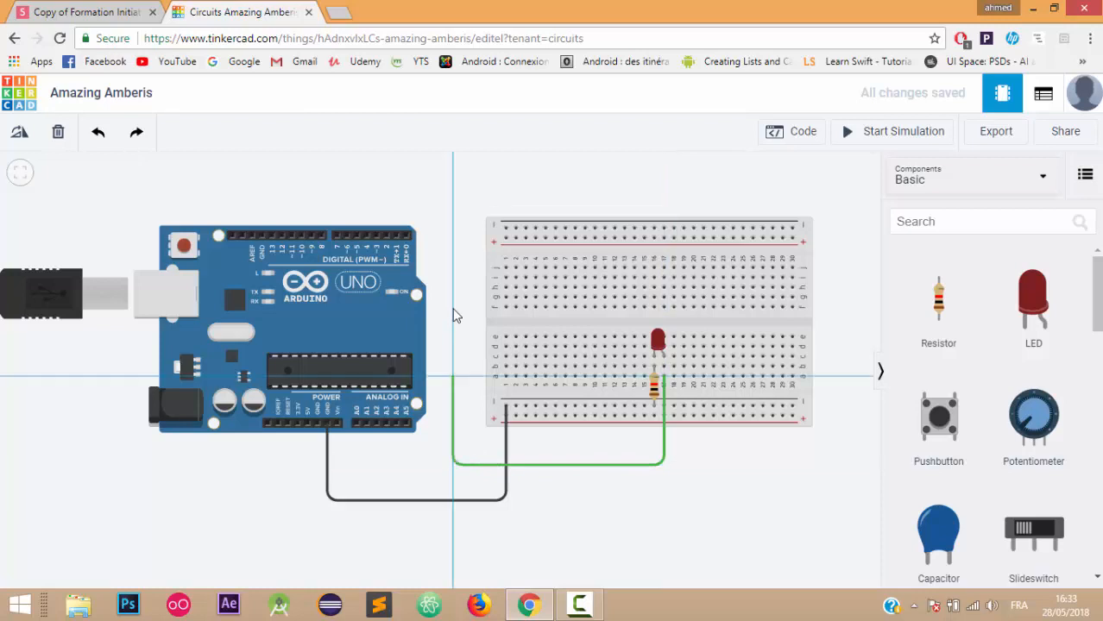
{"action": "left_click", "coordinate": [450, 200]}
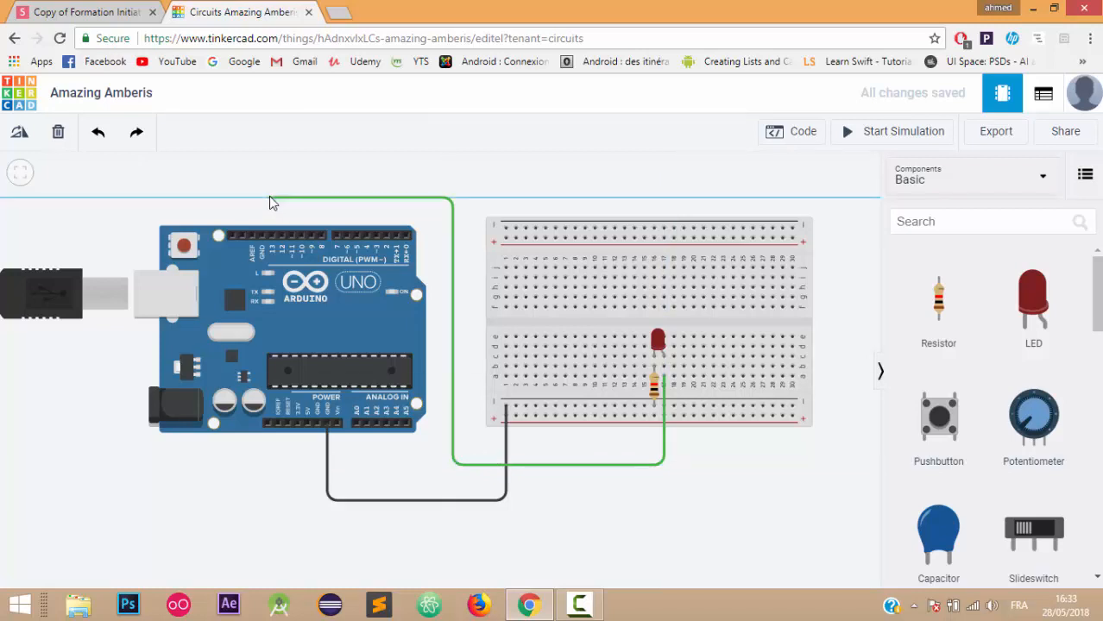
{"action": "left_click", "coordinate": [269, 198]}
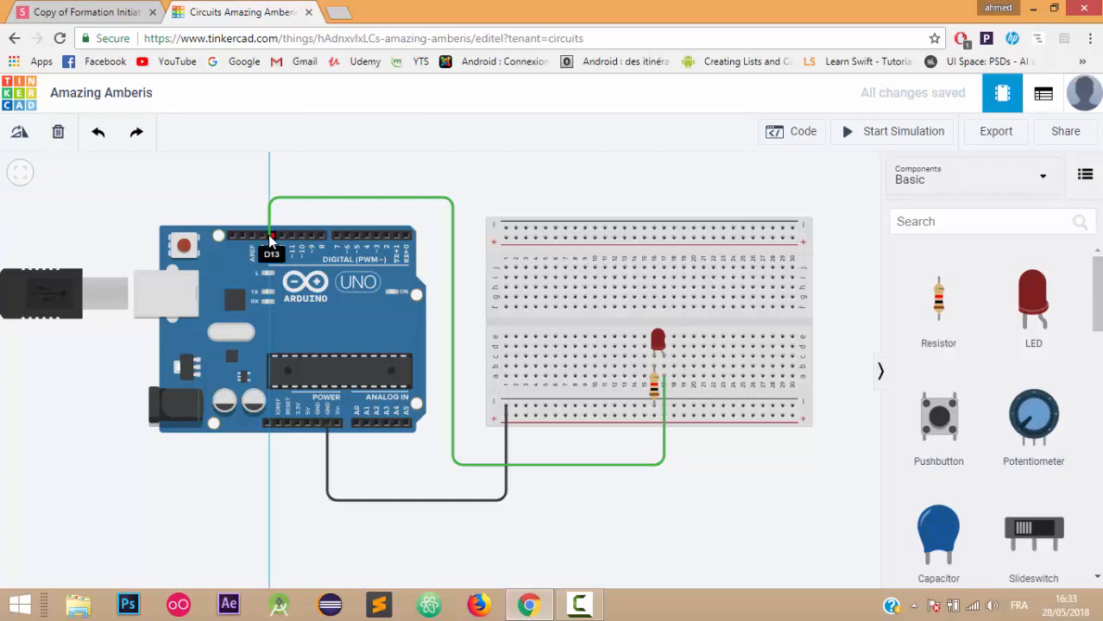
{"action": "left_click", "coordinate": [268, 236]}
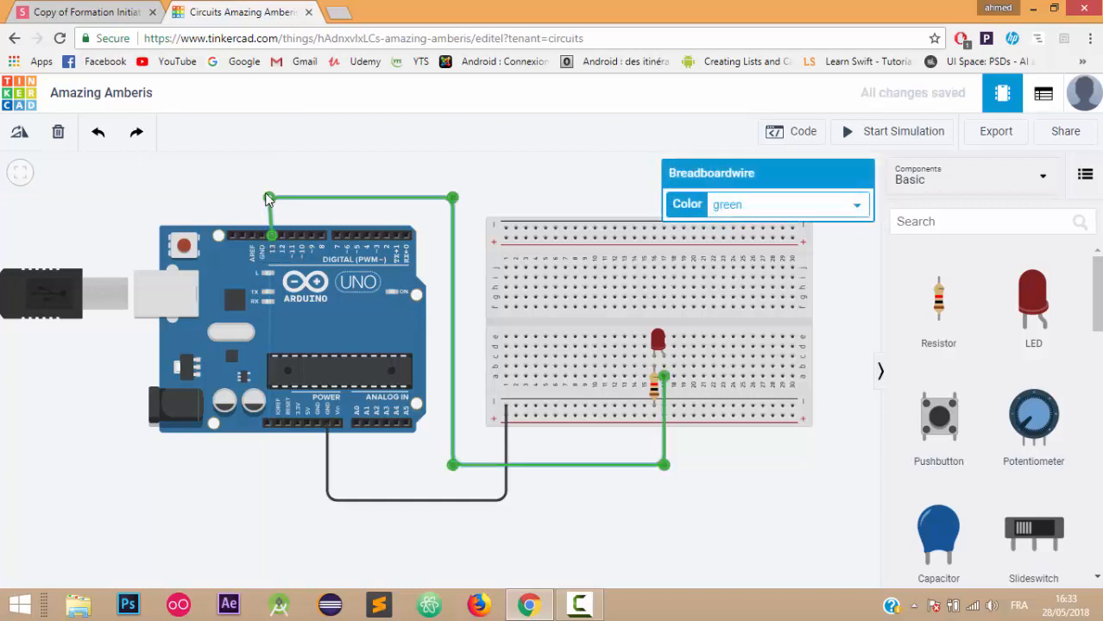
{"action": "left_click", "coordinate": [854, 205]}
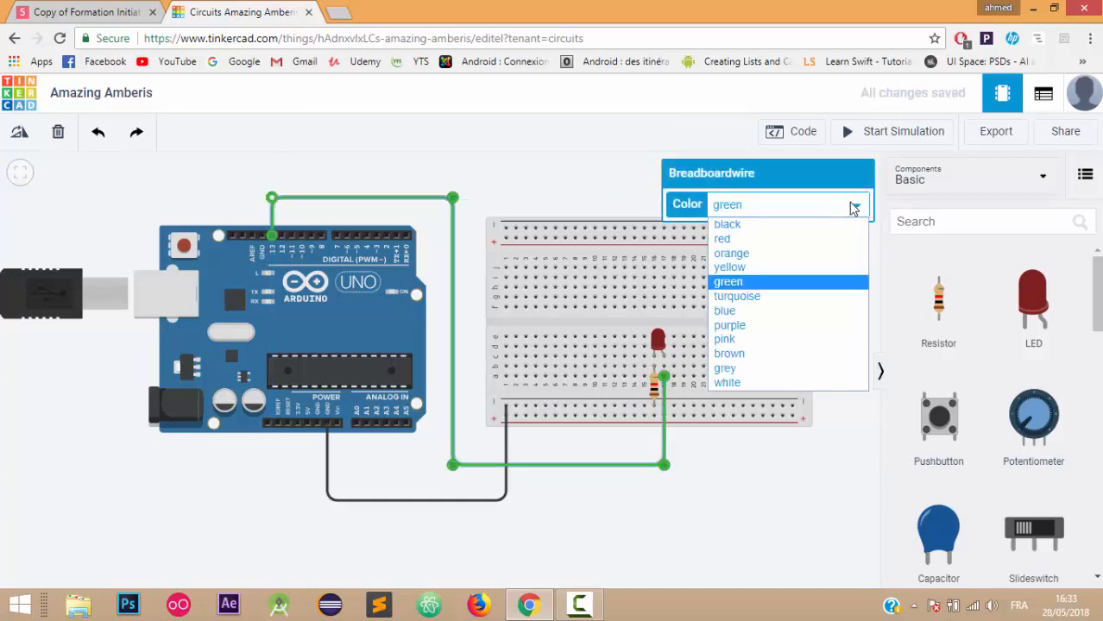
{"action": "left_click", "coordinate": [739, 240]}
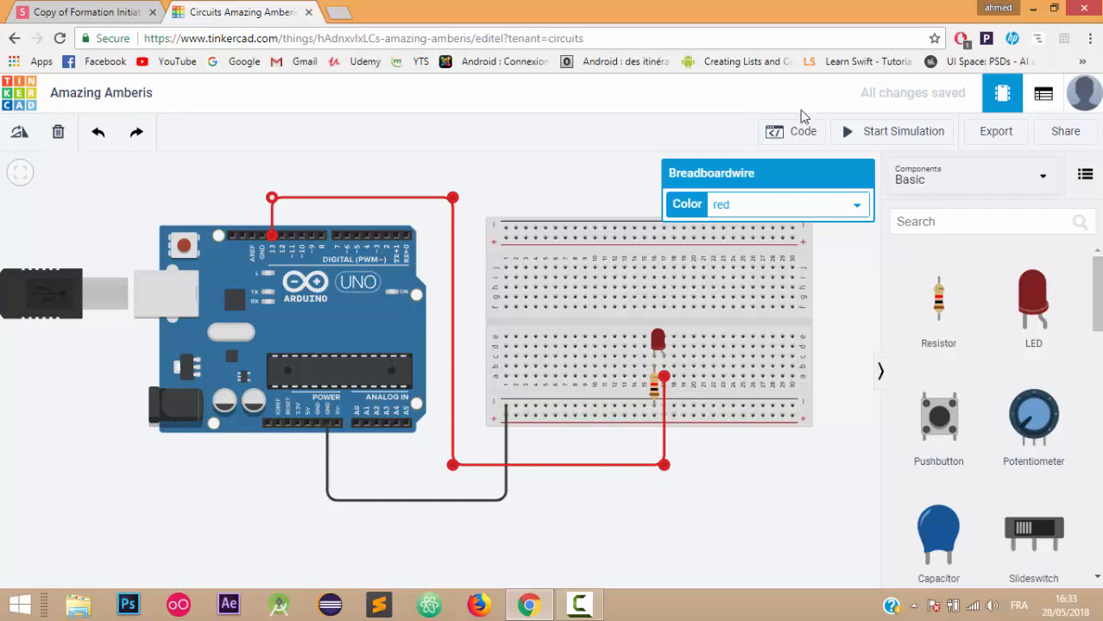
- Open the Code editor and switch it from Blocks to Text mode, confirming the change
{"action": "left_click", "coordinate": [792, 138]}
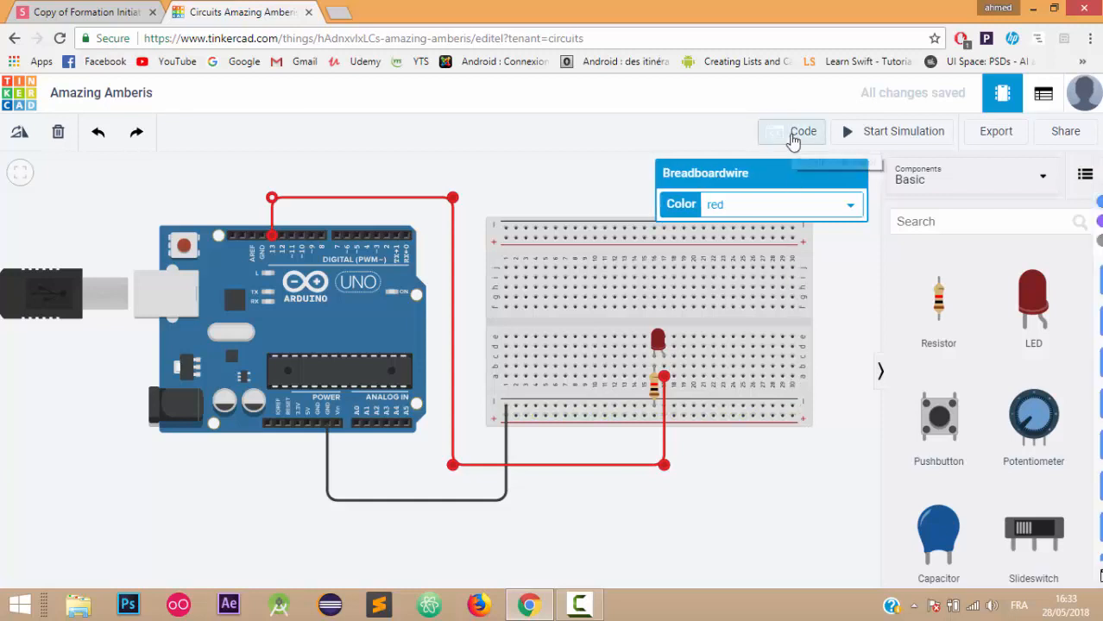
{"action": "left_click", "coordinate": [785, 172]}
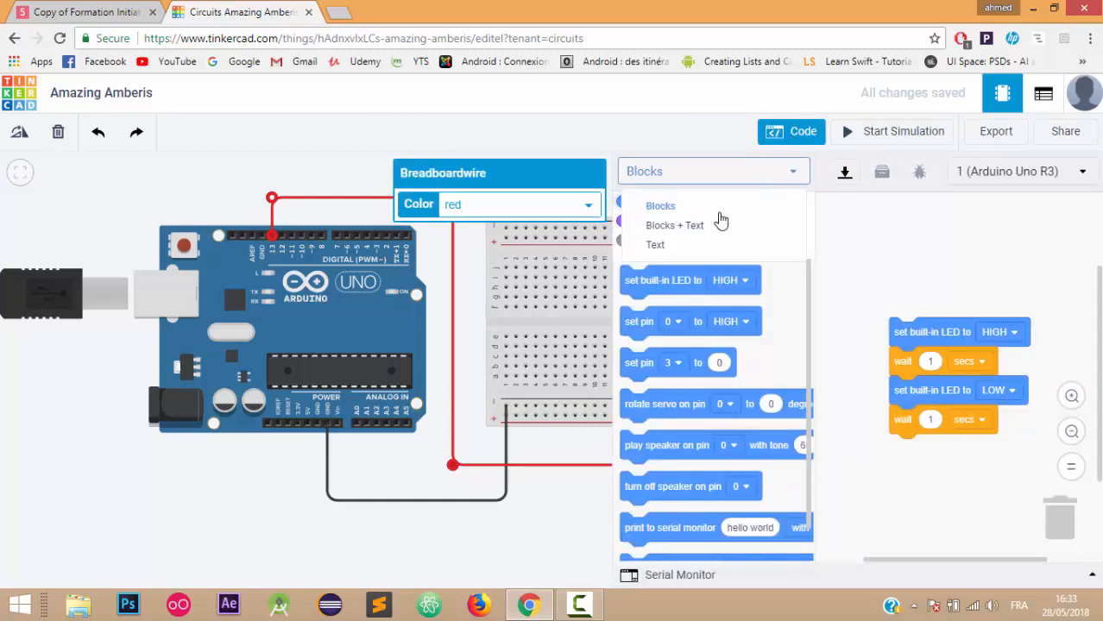
{"action": "left_click", "coordinate": [660, 247]}
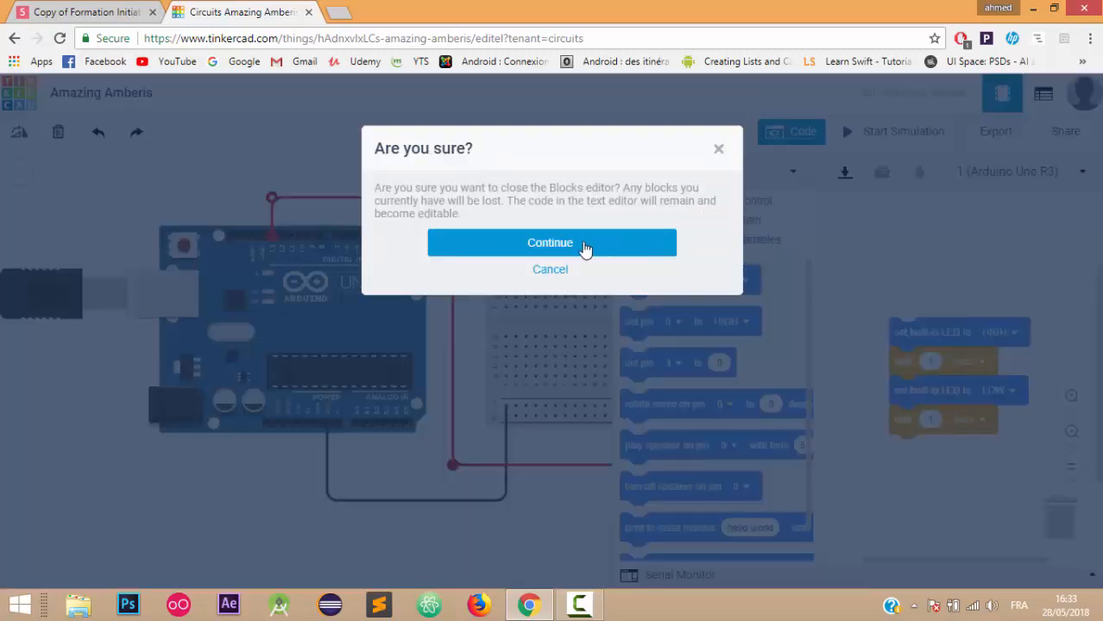
{"action": "left_click", "coordinate": [584, 248]}
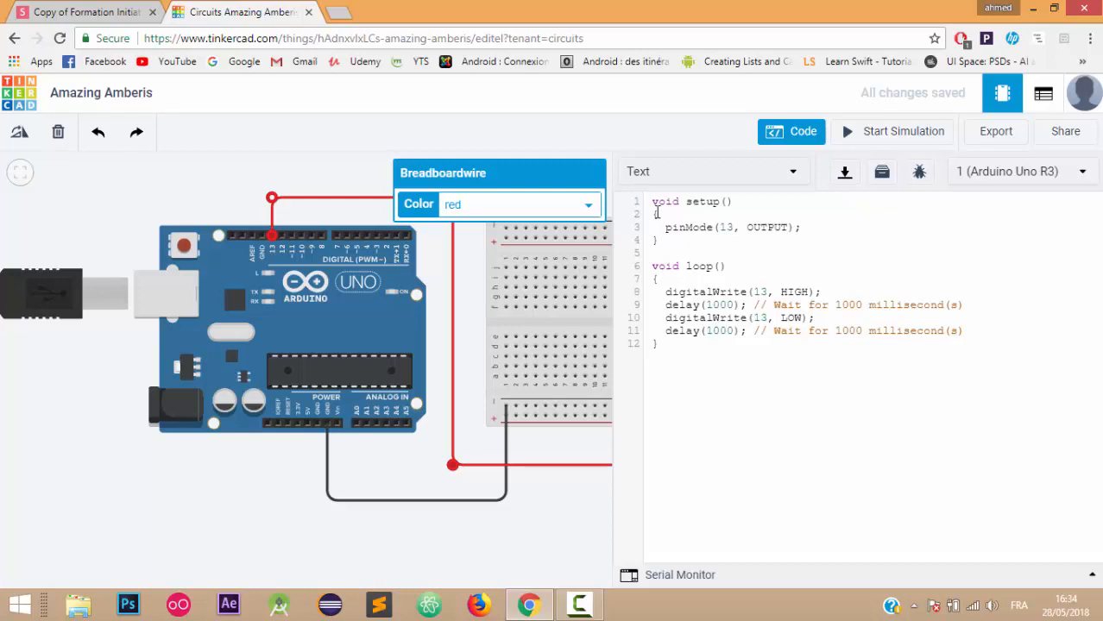
{"action": "left_click_drag", "start_coordinate": [649, 201], "coordinate": [677, 251]}
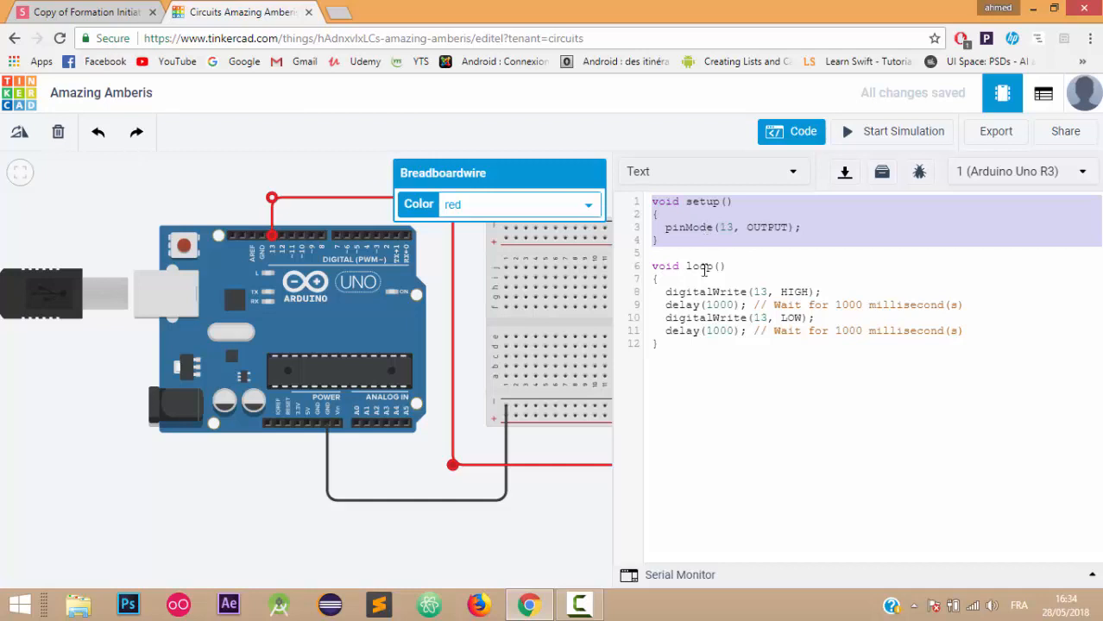
{"action": "left_click", "coordinate": [701, 291]}
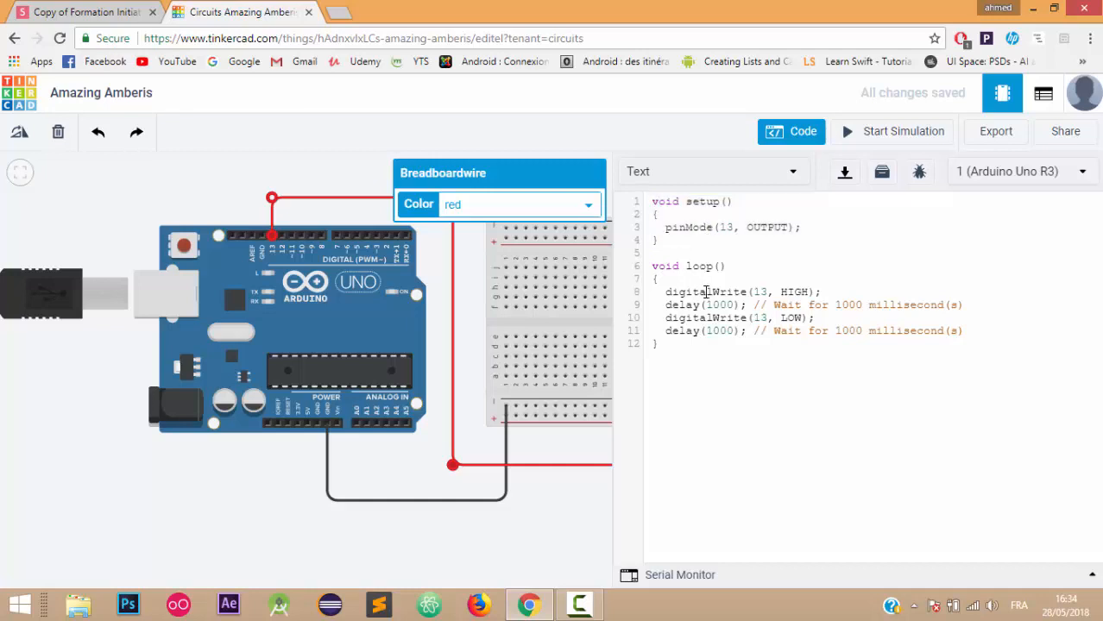
{"action": "left_click", "coordinate": [651, 268]}
{"action": "left_click_drag", "start_coordinate": [662, 281], "coordinate": [683, 319]}
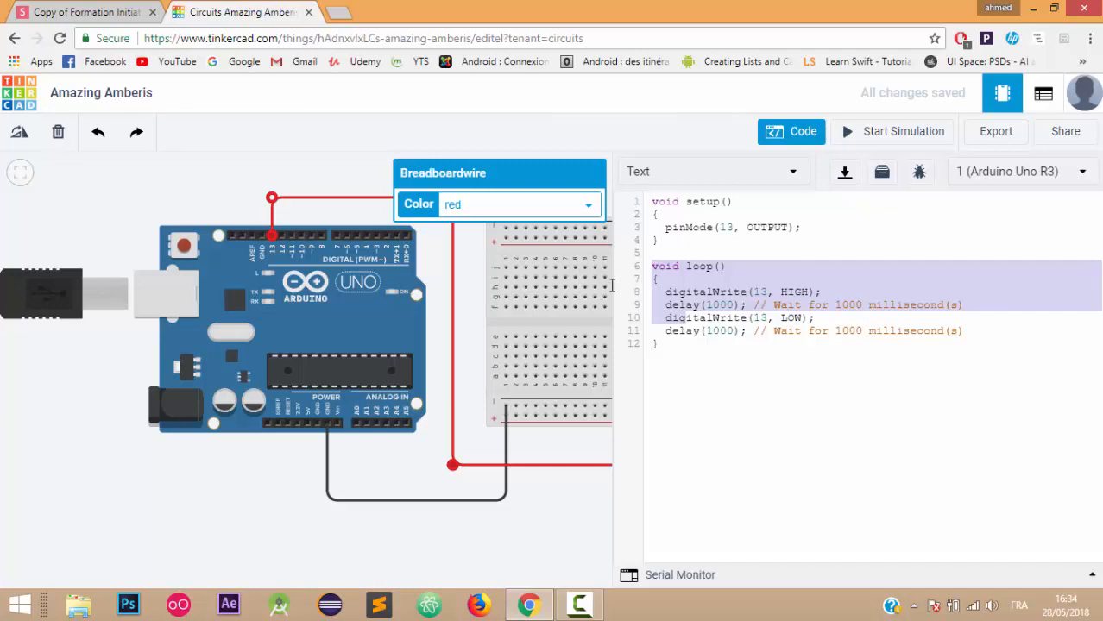
{"action": "left_click", "coordinate": [691, 228]}
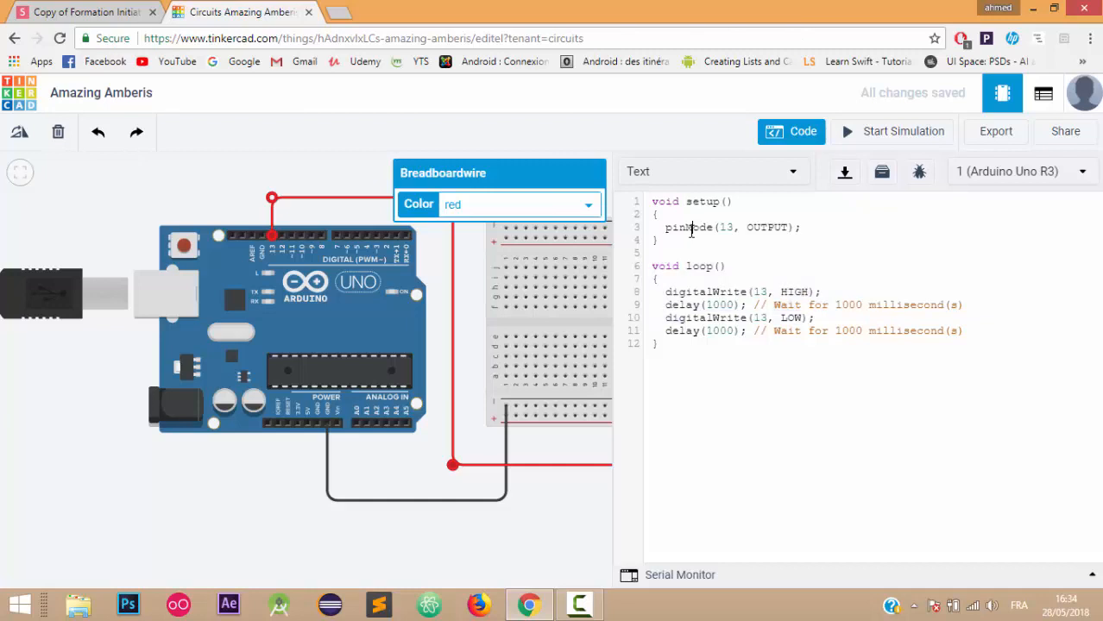
{"action": "left_click_drag", "start_coordinate": [665, 229], "coordinate": [800, 227]}
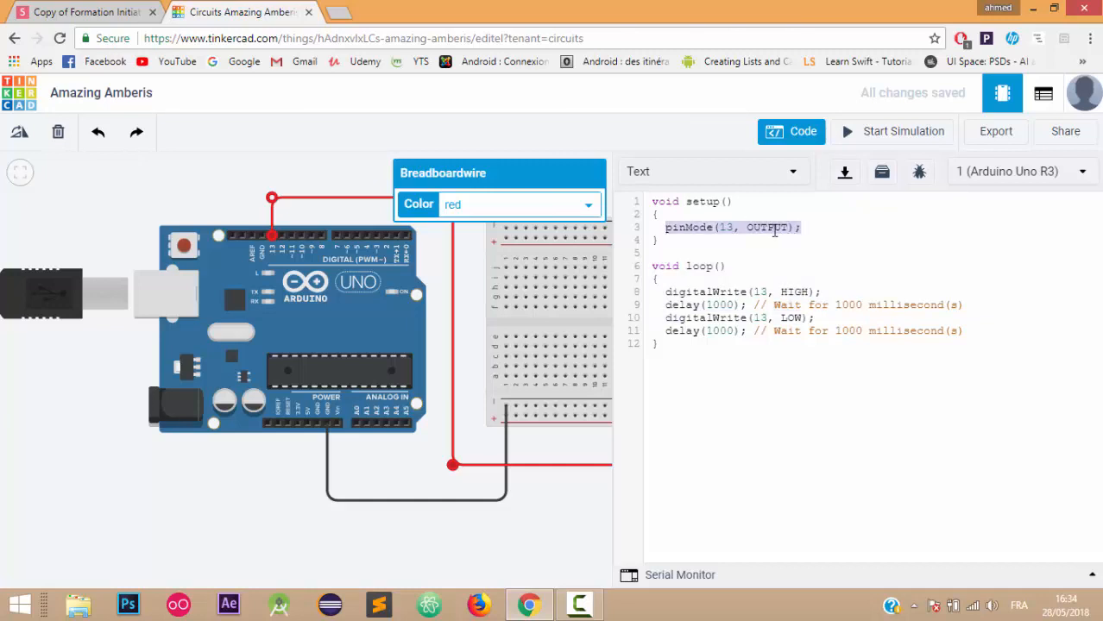
{"action": "double_click", "coordinate": [722, 229]}
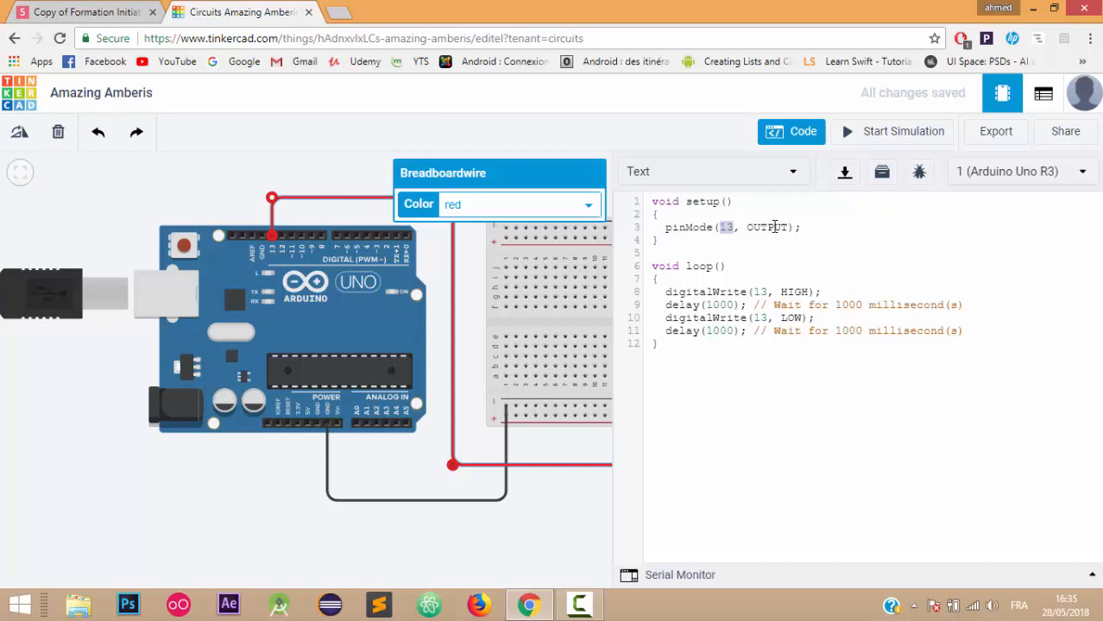
{"action": "left_click", "coordinate": [721, 330]}
{"action": "left_click_drag", "start_coordinate": [665, 292], "coordinate": [721, 317]}
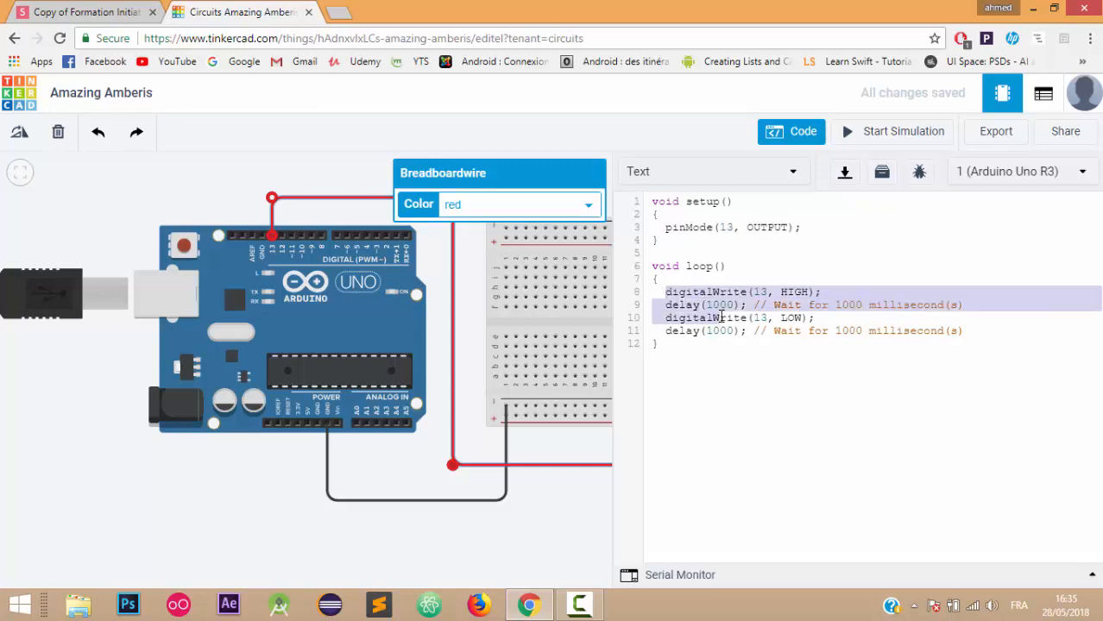
{"action": "left_click", "coordinate": [692, 291]}
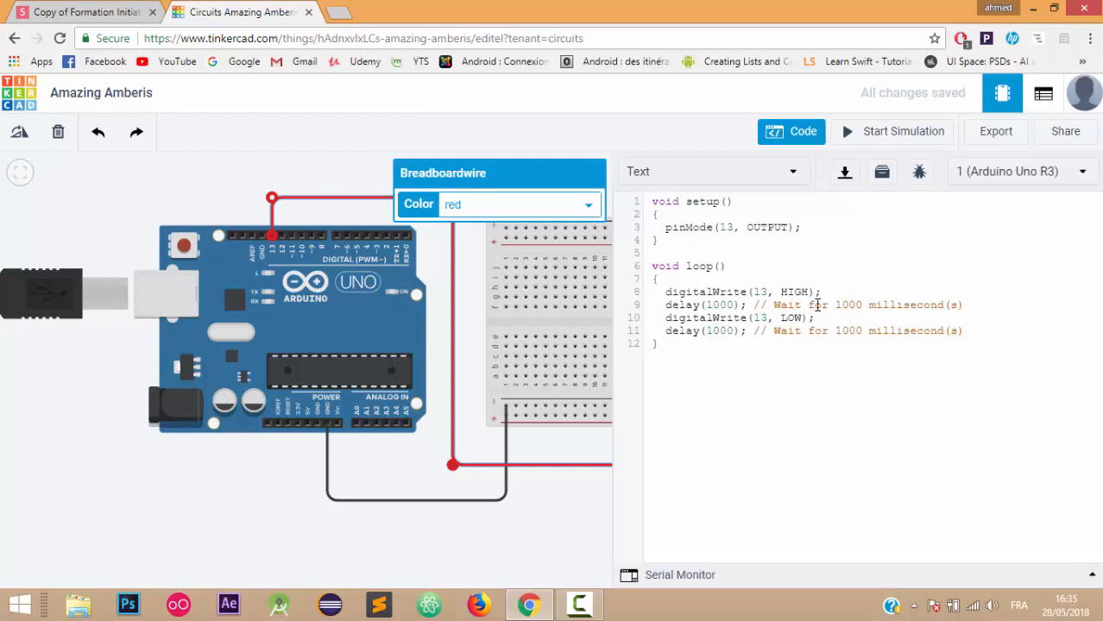
{"action": "left_click", "coordinate": [687, 306]}
{"action": "double_click", "coordinate": [792, 318]}
{"action": "left_click", "coordinate": [709, 328]}
{"action": "double_click", "coordinate": [724, 329]}
- Hide the code editor and start the LED blink circuit simulation
{"action": "left_click", "coordinate": [789, 134]}
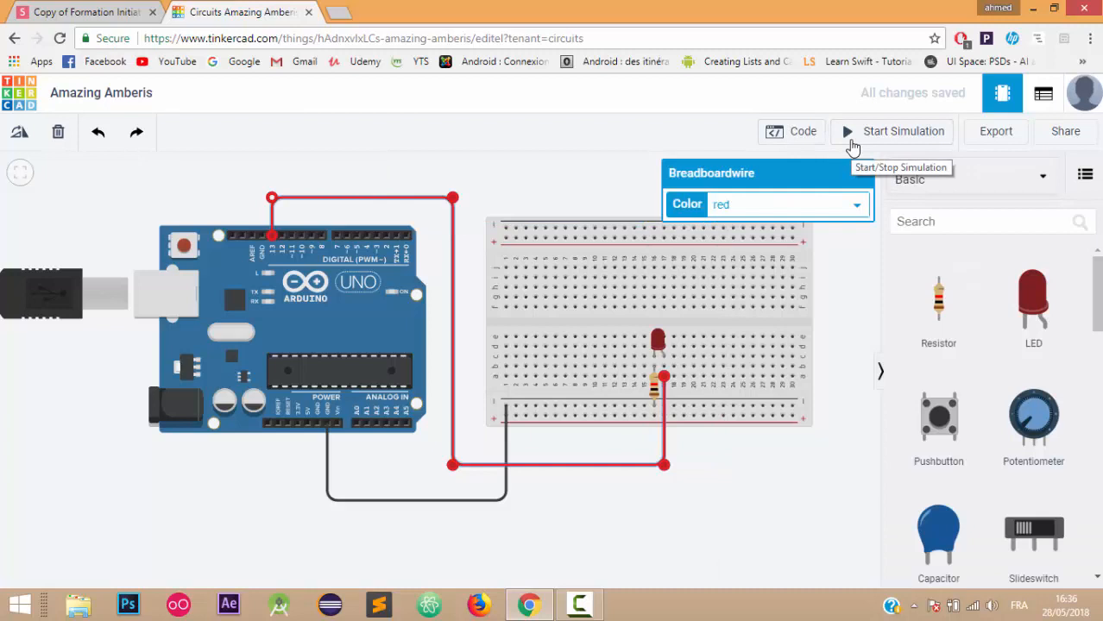
{"action": "left_click", "coordinate": [904, 140]}
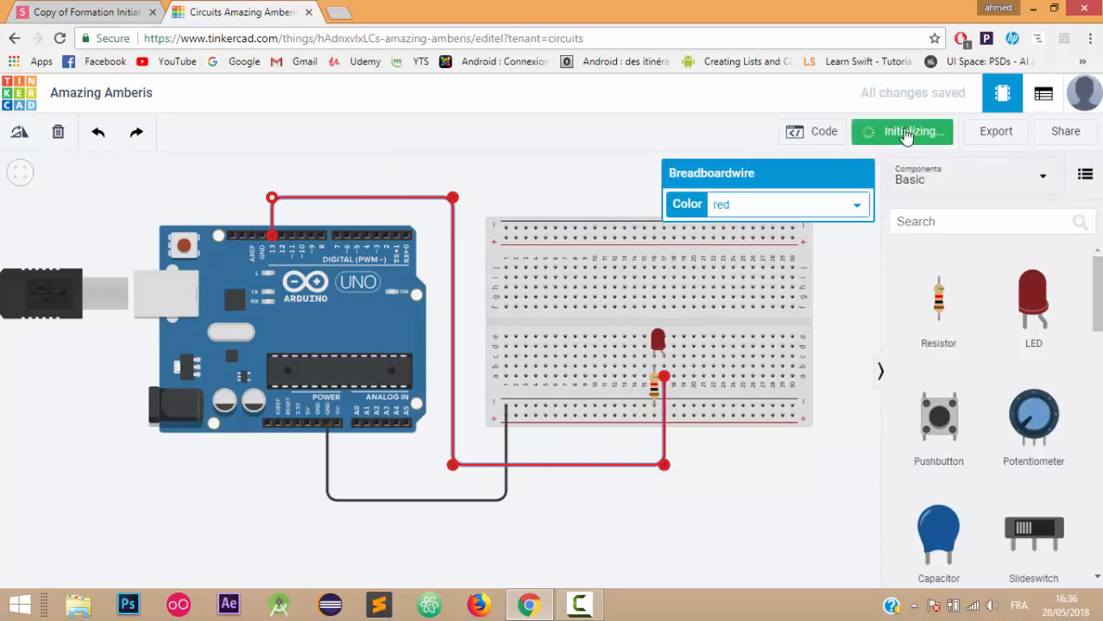